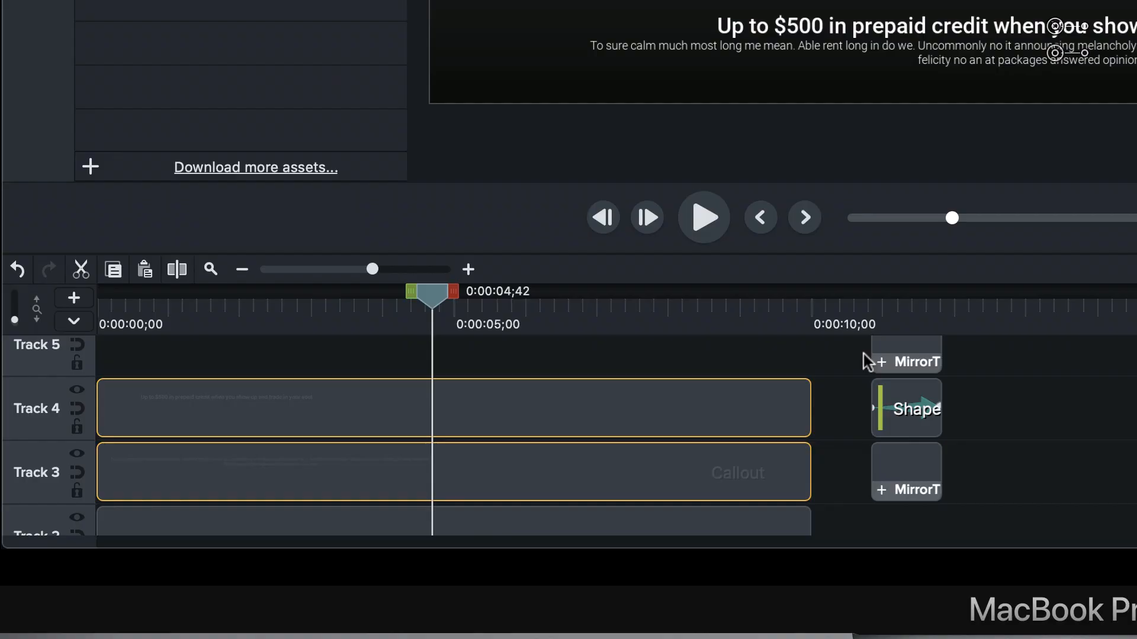
Step: Add the two text callouts on Tracks 3 and 4 to the BAAdvertisment library as D1, using the visible size
click(825, 405)
click(756, 397)
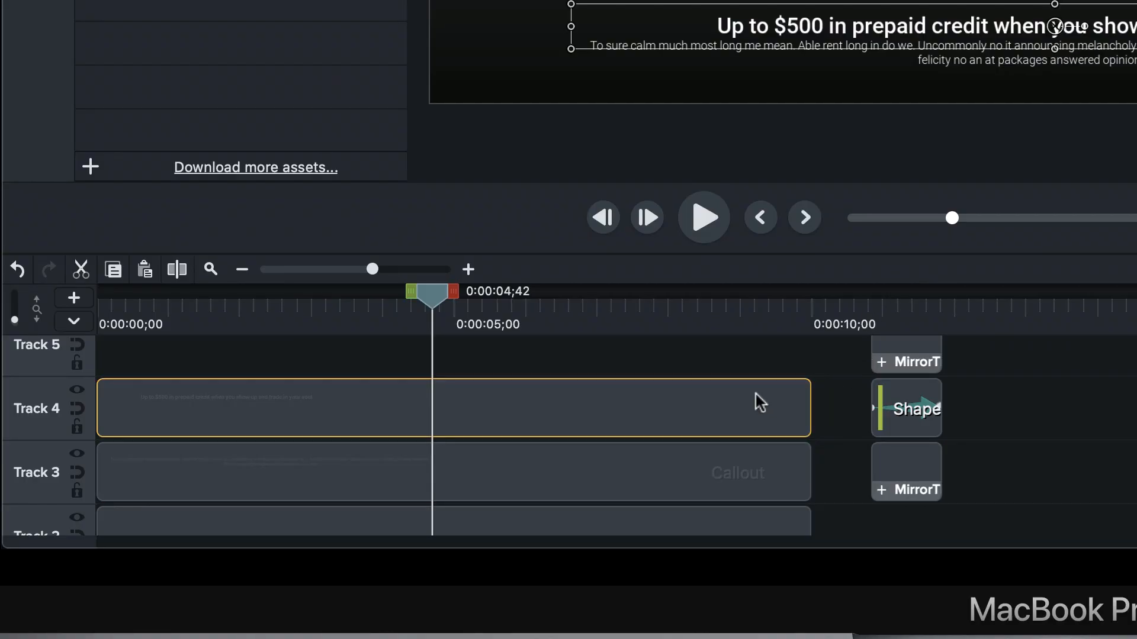
click(820, 405)
click(763, 414)
shift+click(731, 464)
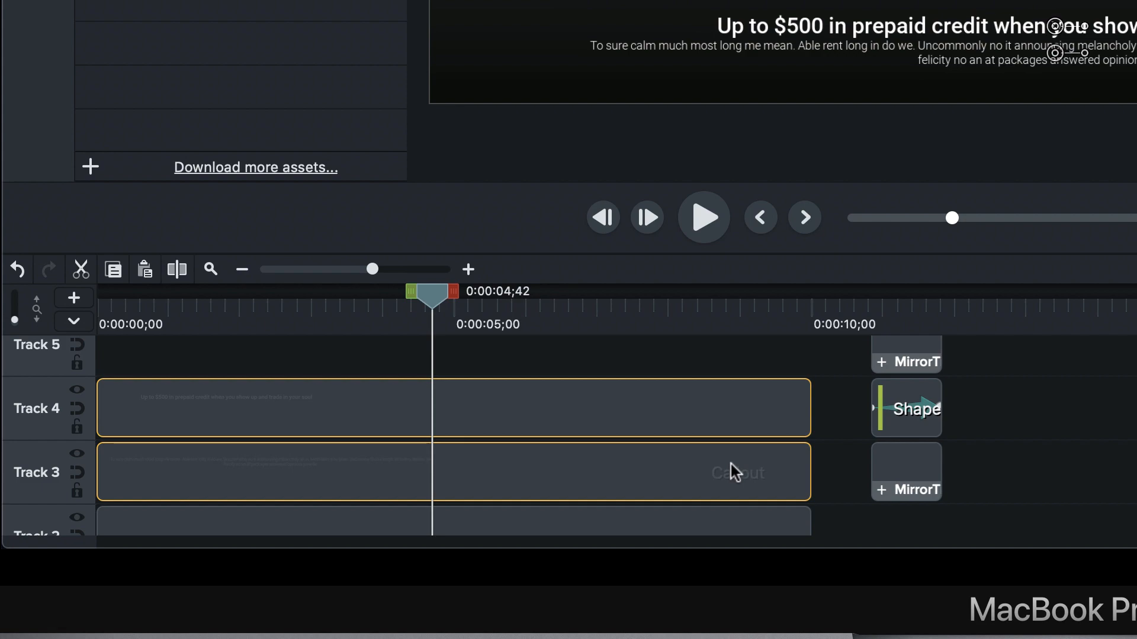
right_click(731, 465)
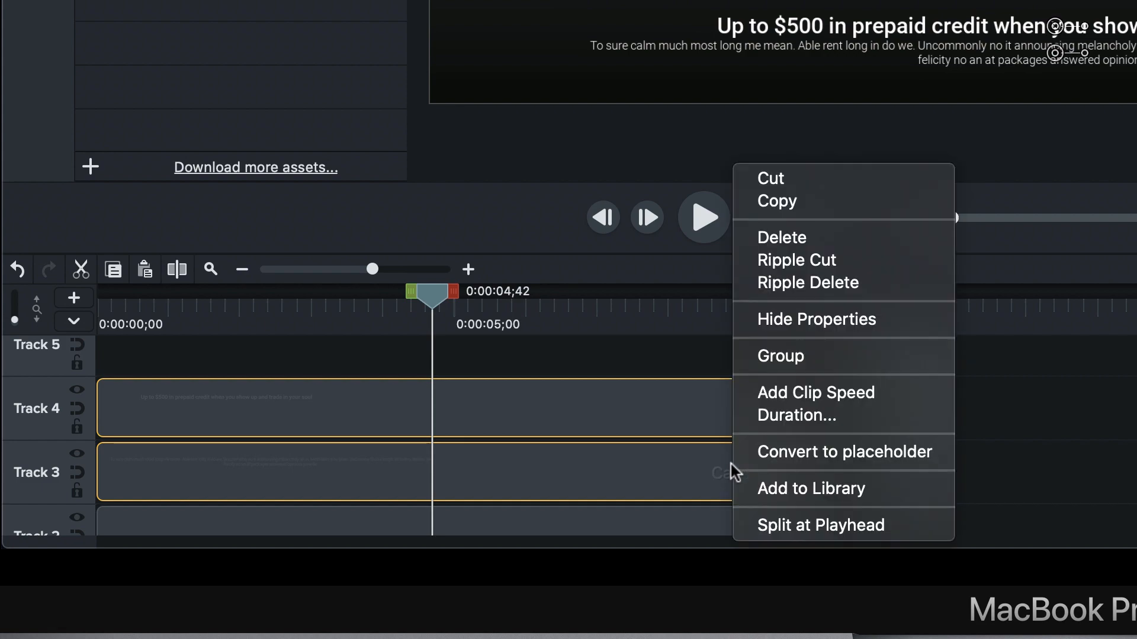
click(773, 486)
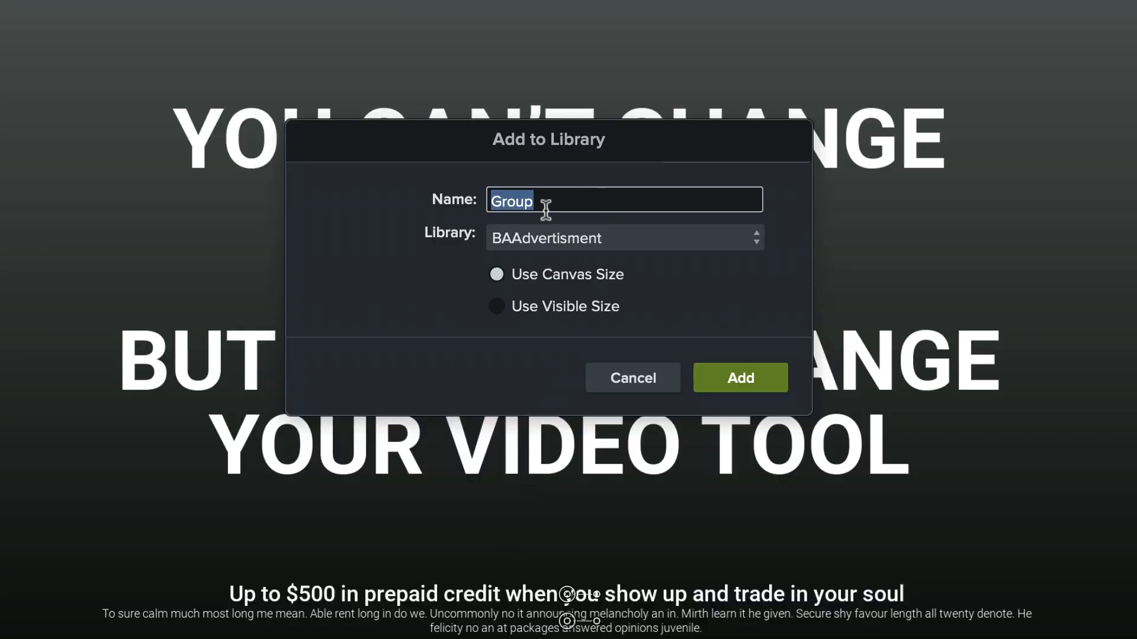
text(D1)
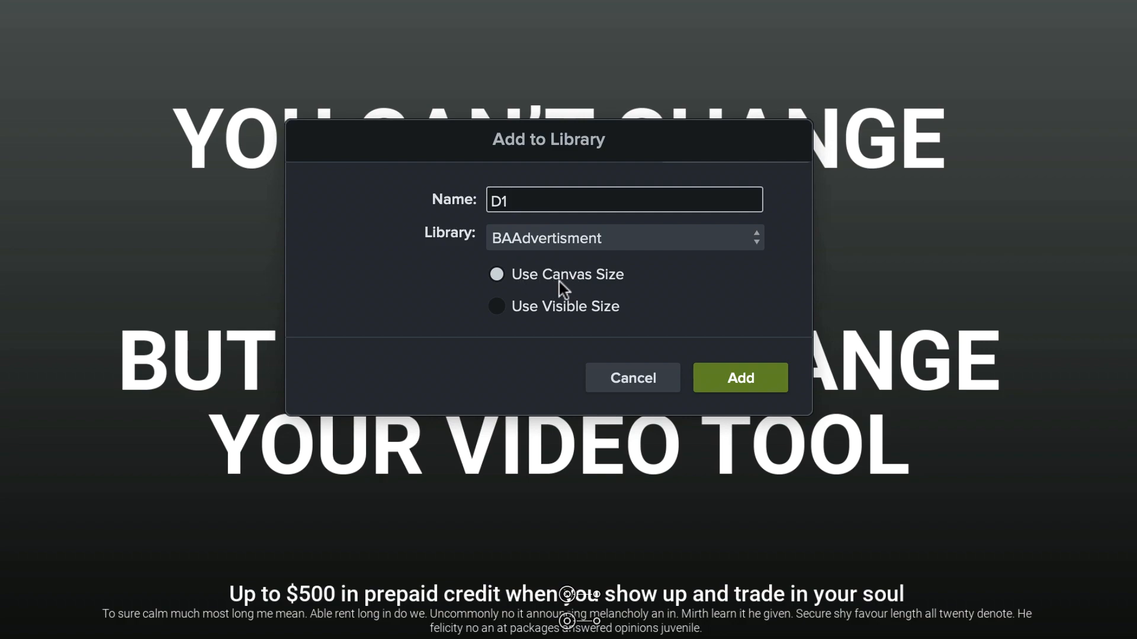
click(544, 310)
click(735, 376)
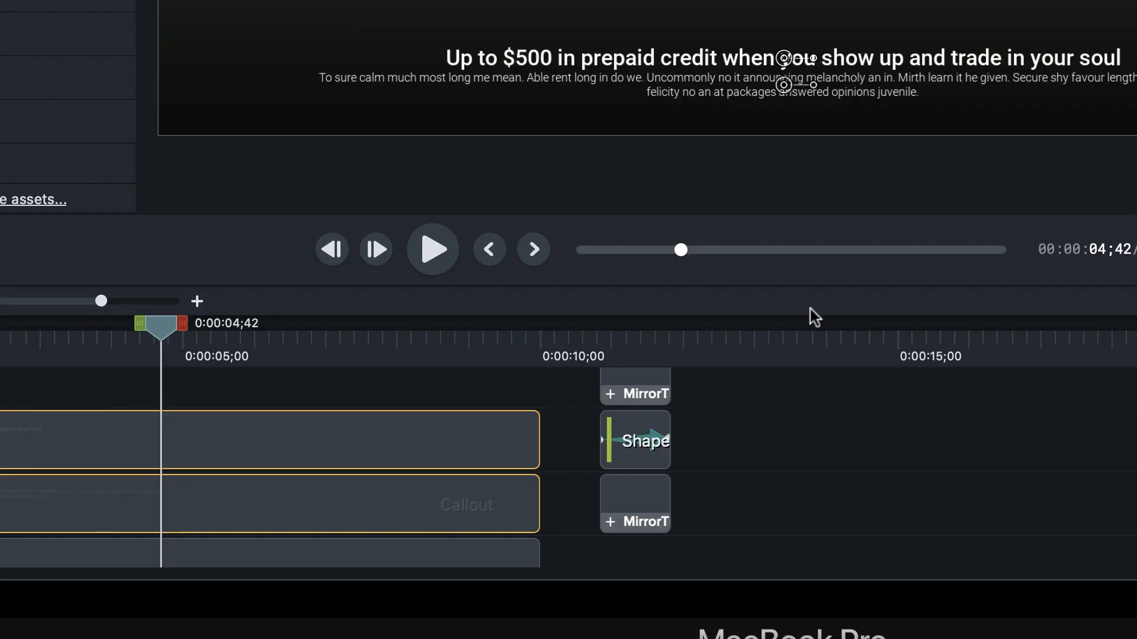
Step: Place the D1 asset on Track 7 at 0:00:13;50 and move its text down to the lower part of the canvas
click(815, 332)
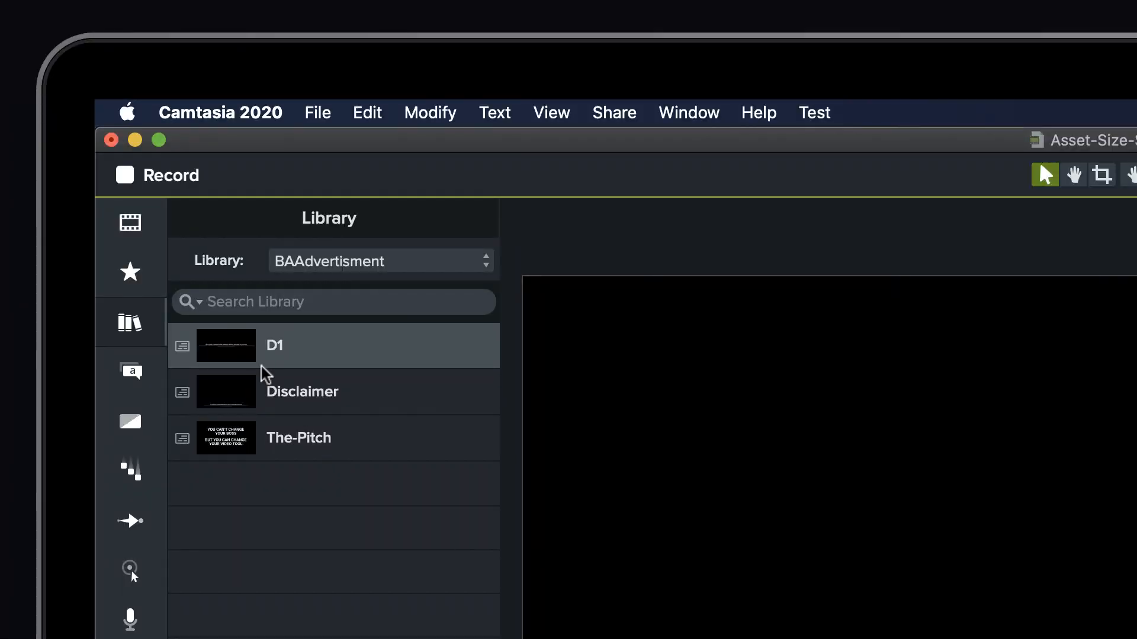
drag(236, 347, 578, 576)
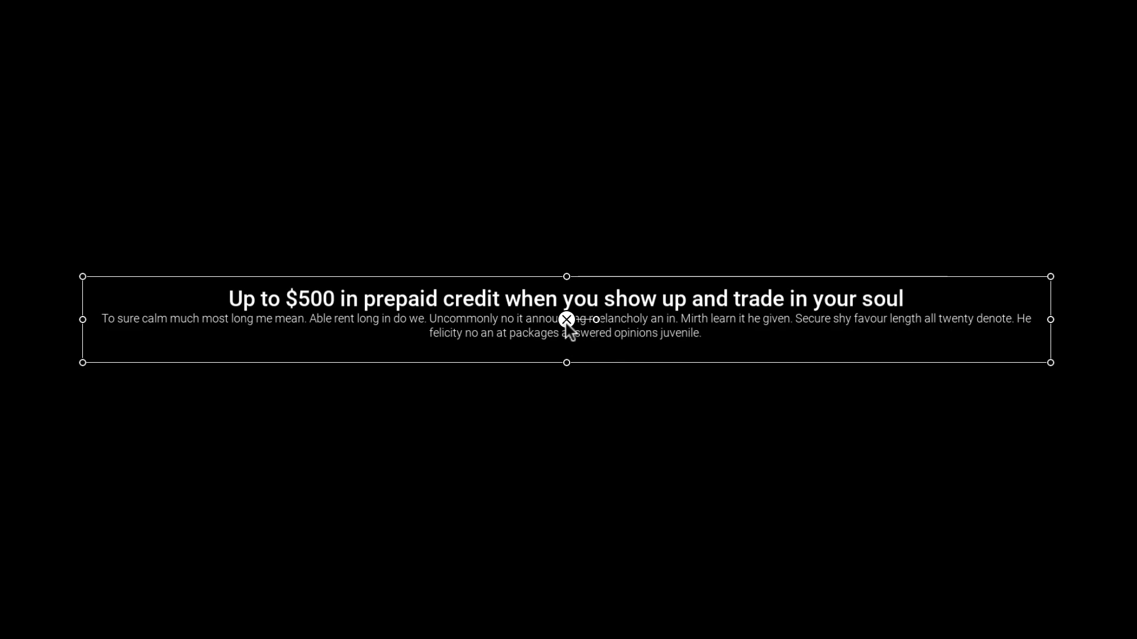
drag(566, 324, 545, 354)
click(544, 353)
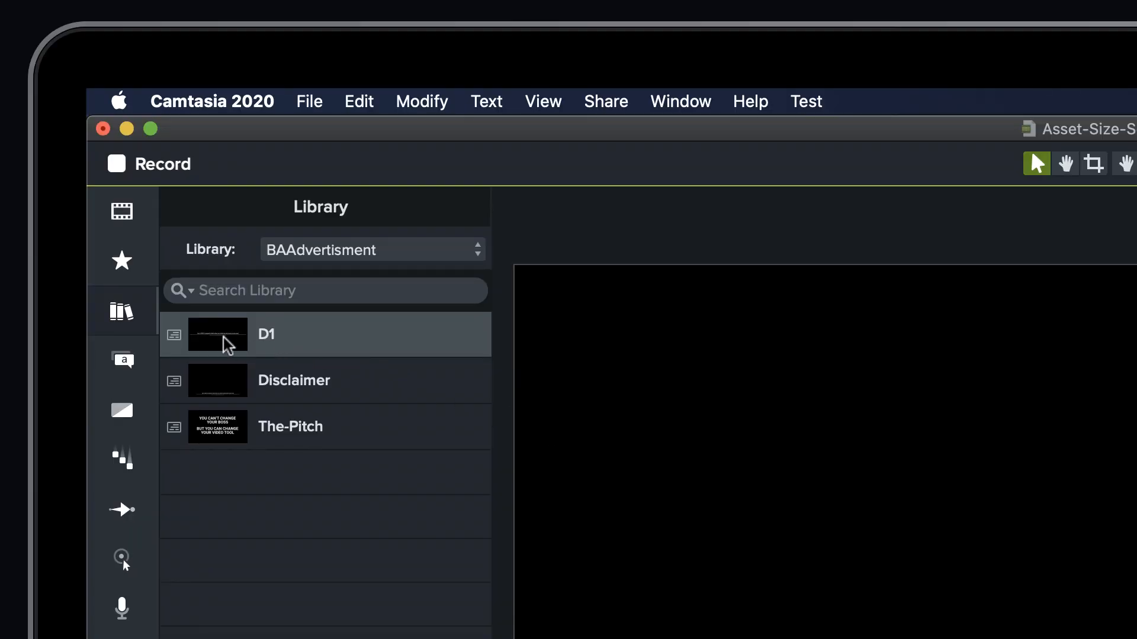
drag(221, 340, 1124, 638)
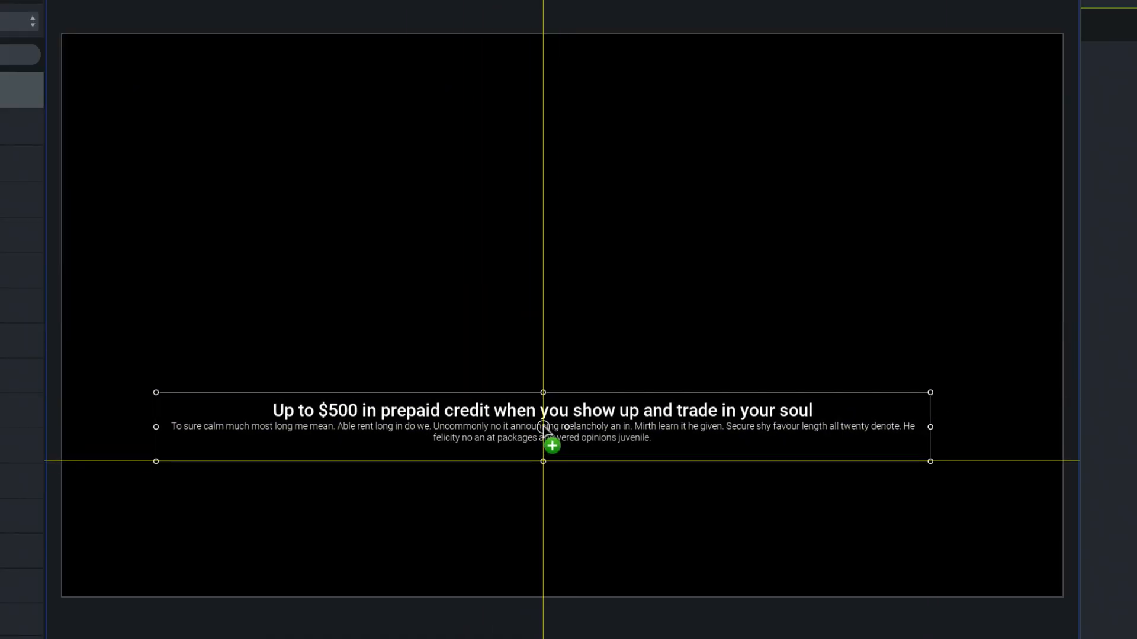
drag(543, 423, 555, 538)
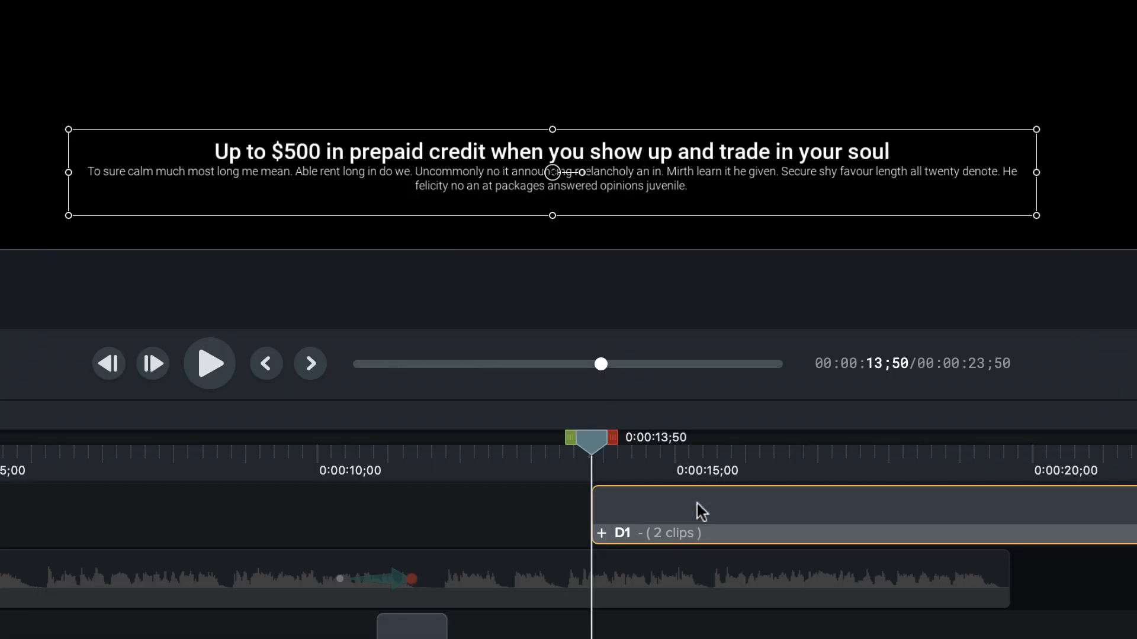
Step: Delete the D1 clip from the timeline and the D1 asset from the library
key(Delete)
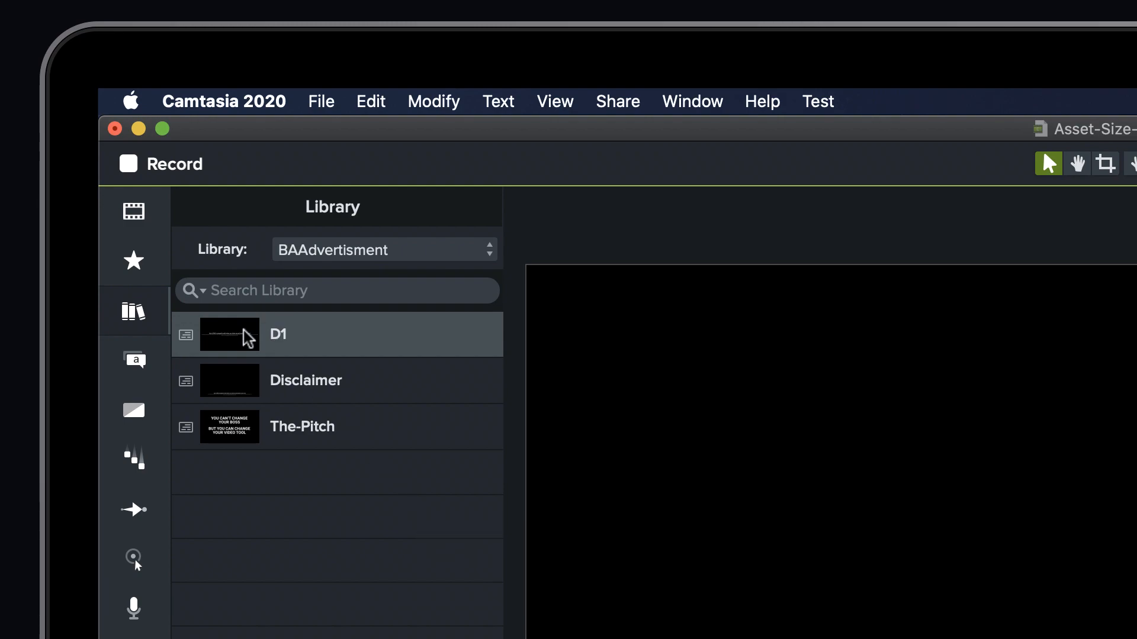
key(Delete)
click(643, 221)
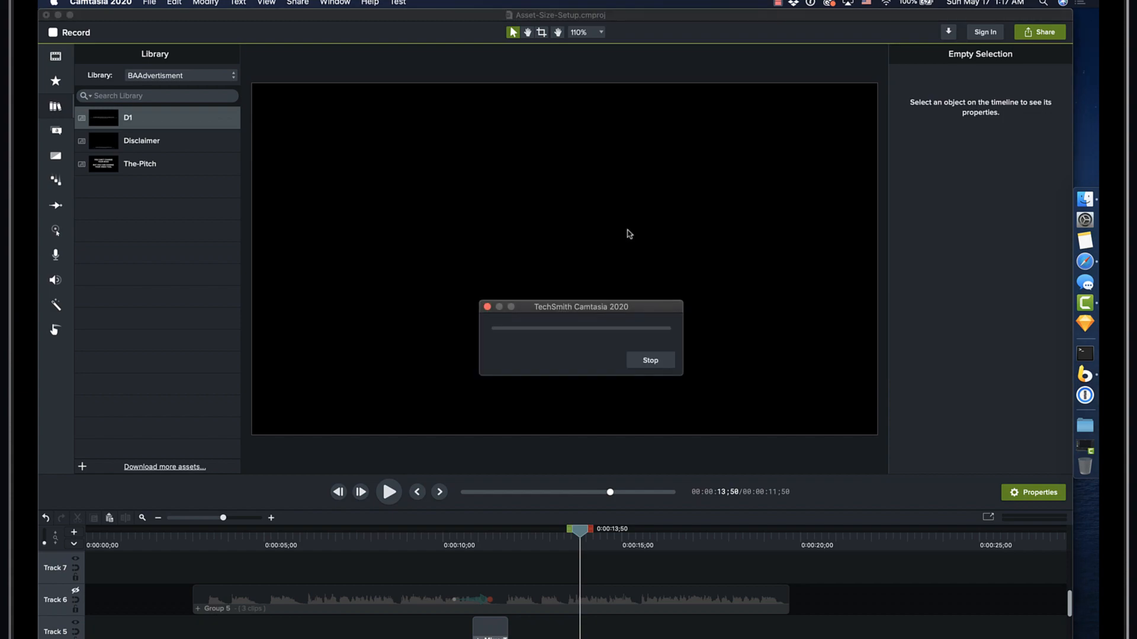
Step: Add the text callouts on Tracks 3 and 4 to the BAAdvertisment library as D1, using the canvas size
click(147, 537)
scroll(143, 600, down, 5)
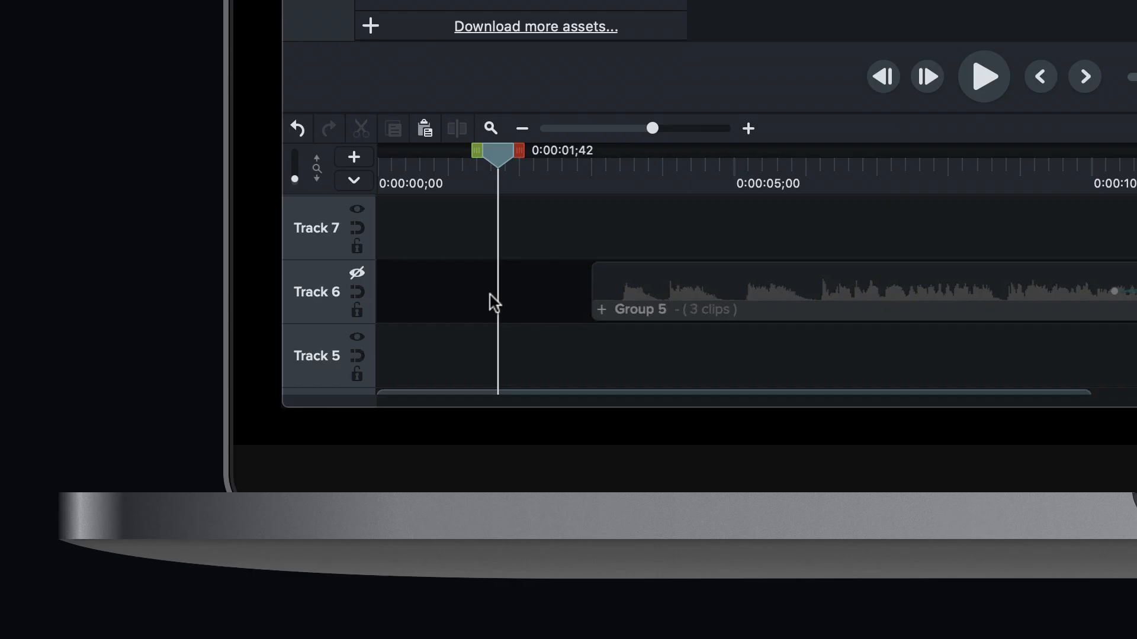
scroll(150, 598, up, 2)
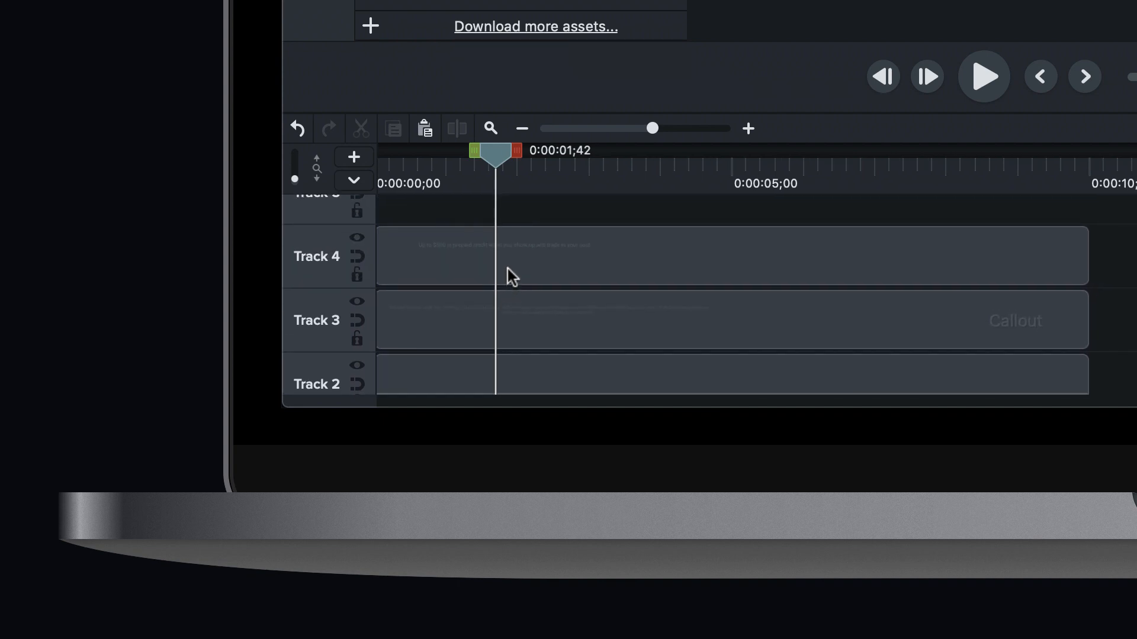
click(507, 274)
shift+click(520, 316)
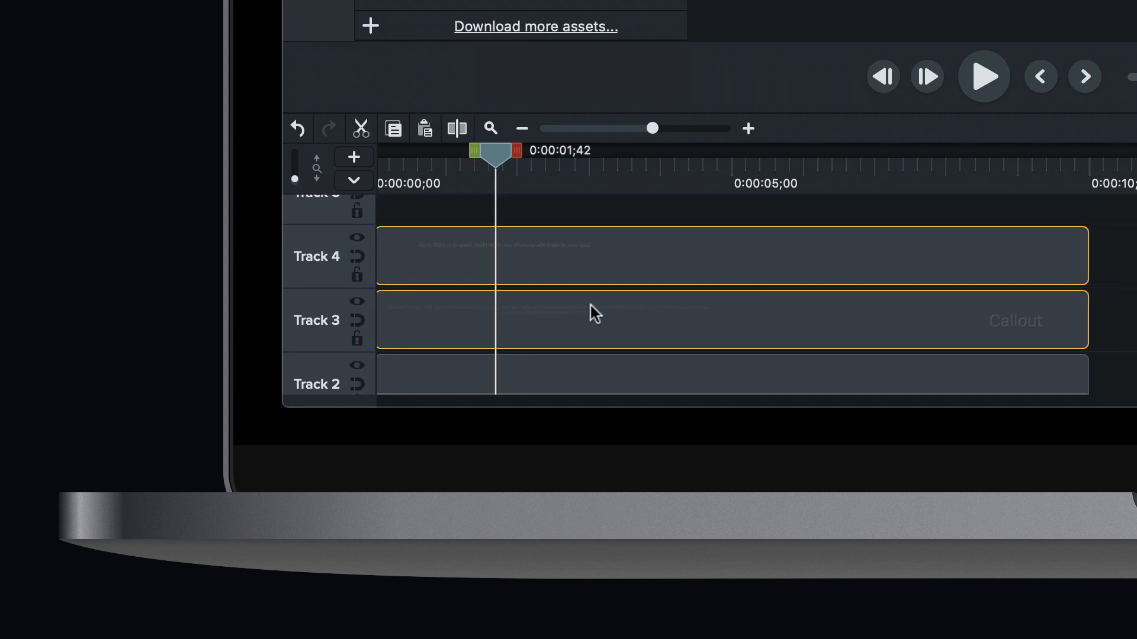
right_click(638, 254)
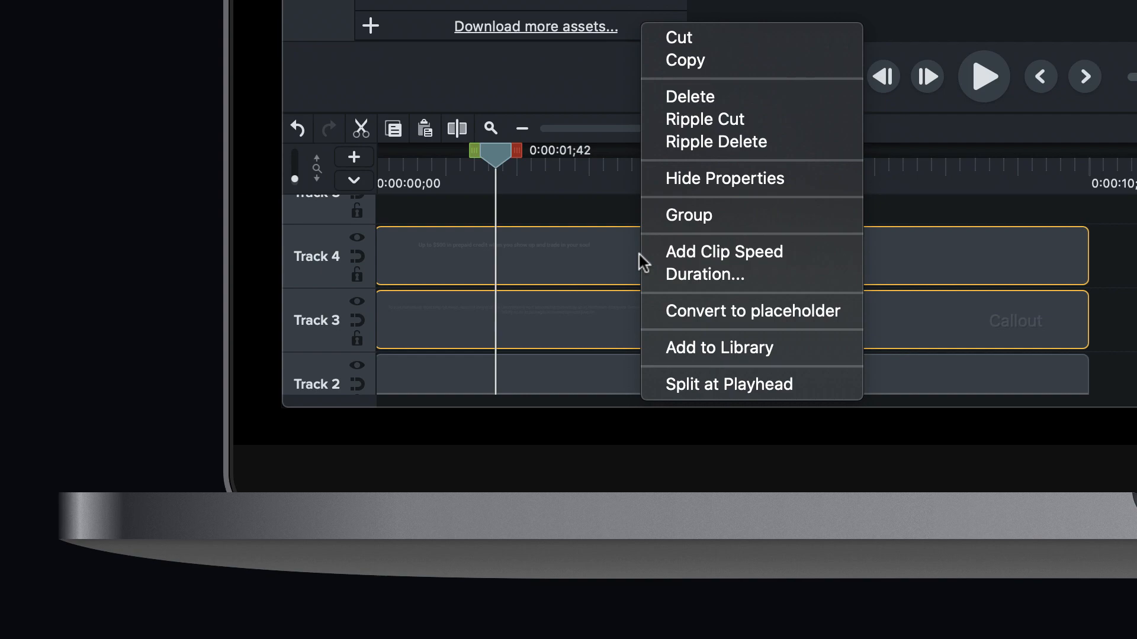
click(714, 346)
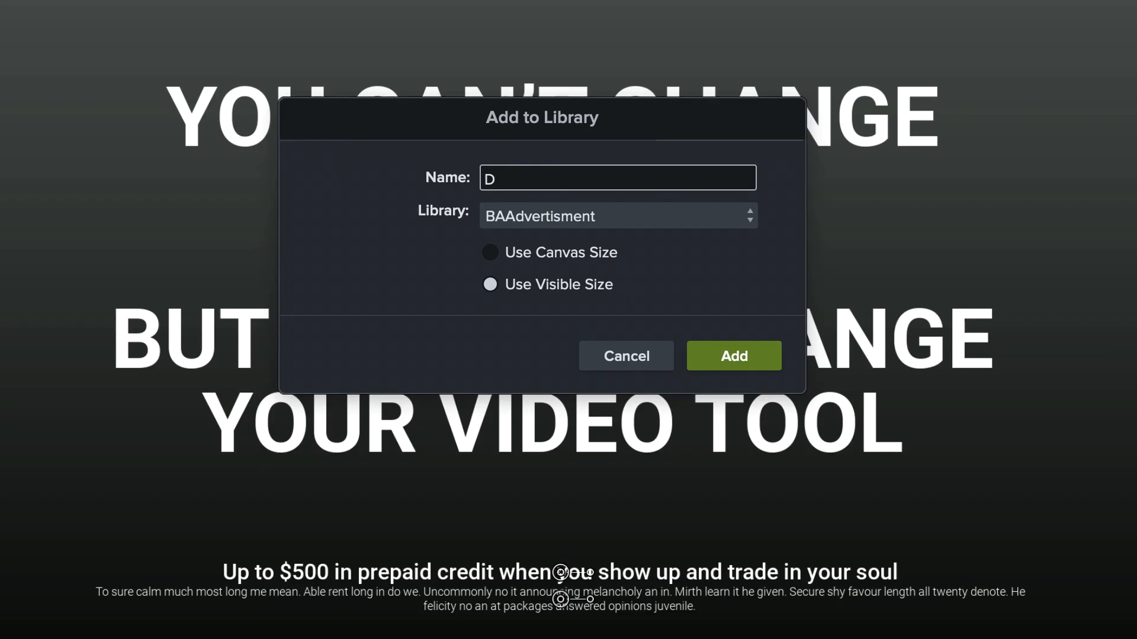
text(1)
click(552, 254)
click(734, 357)
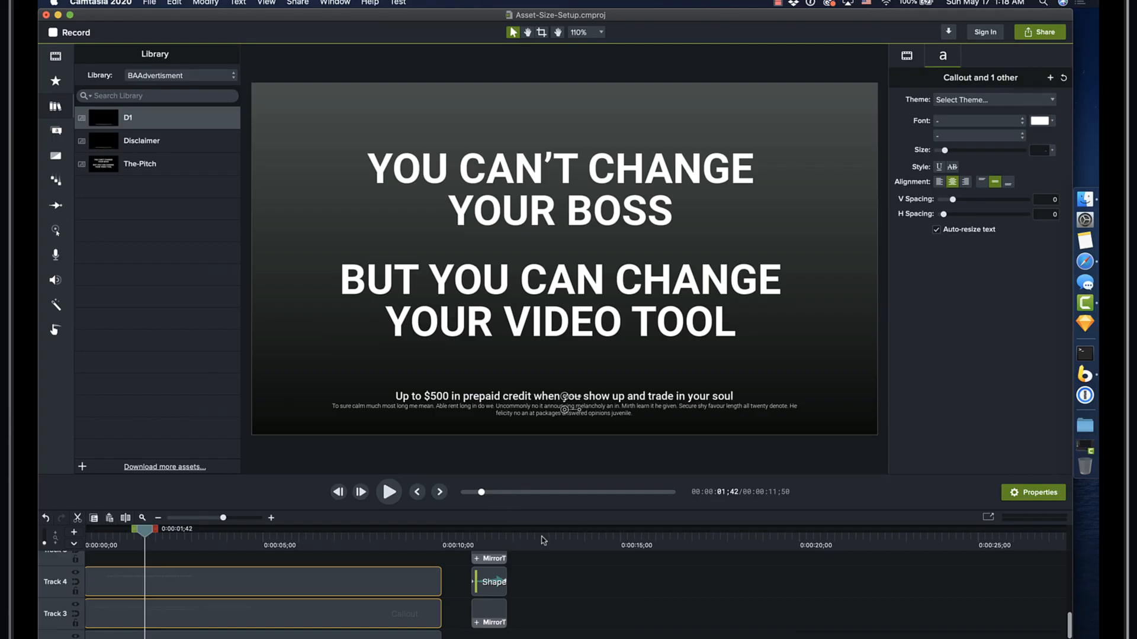
Step: Place the D1 asset on Track 4 at 0:00:12;48 and show its visual properties
click(543, 540)
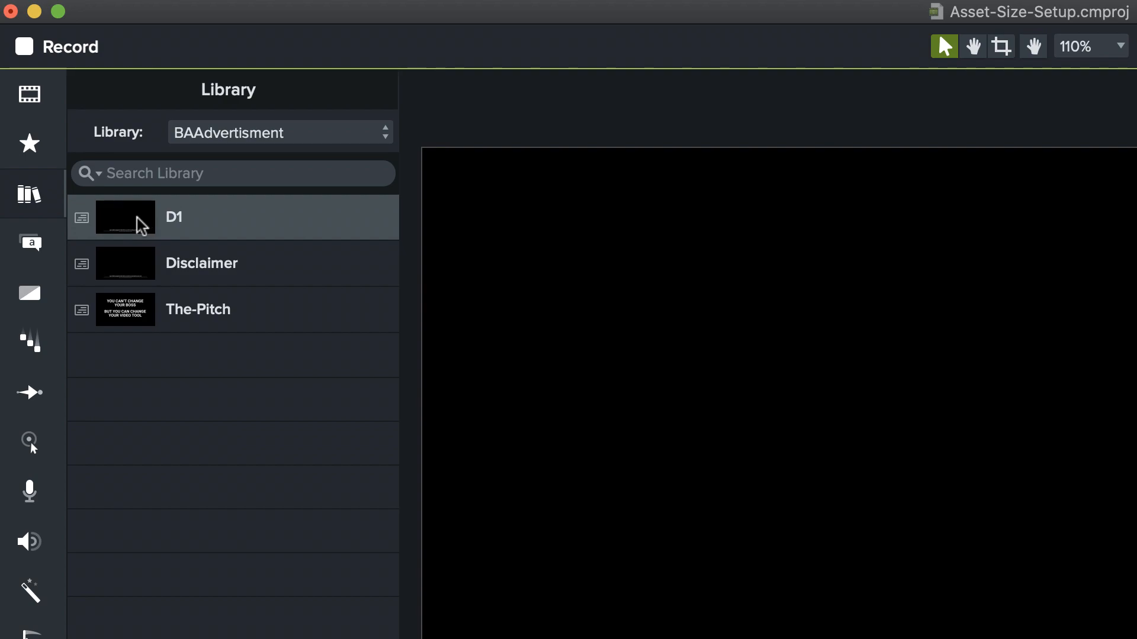
drag(142, 225, 515, 553)
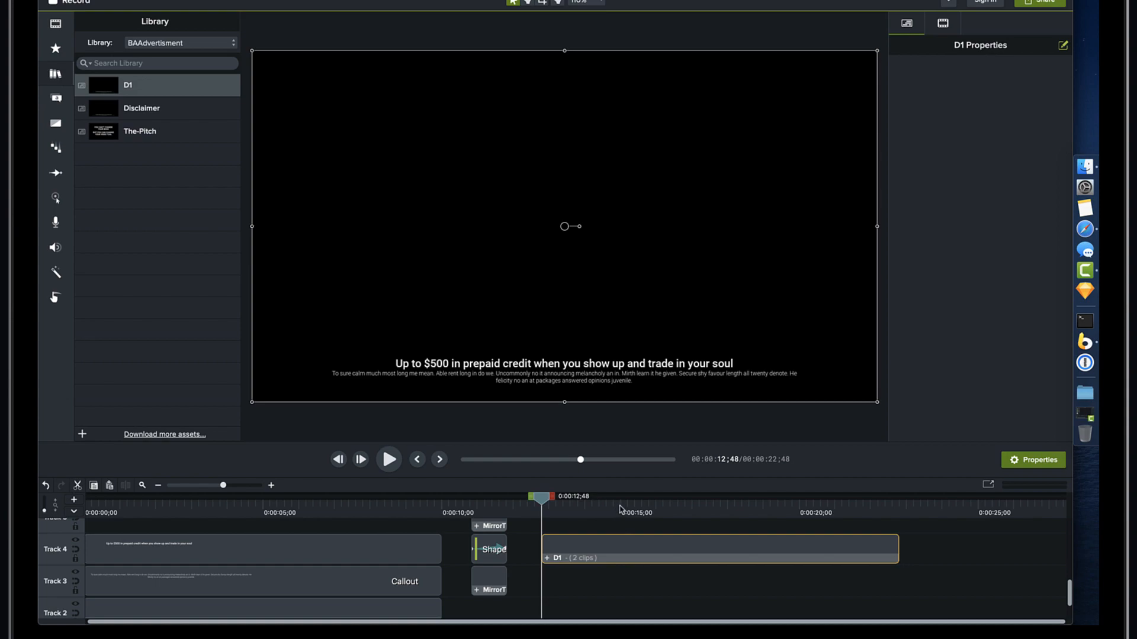
click(620, 509)
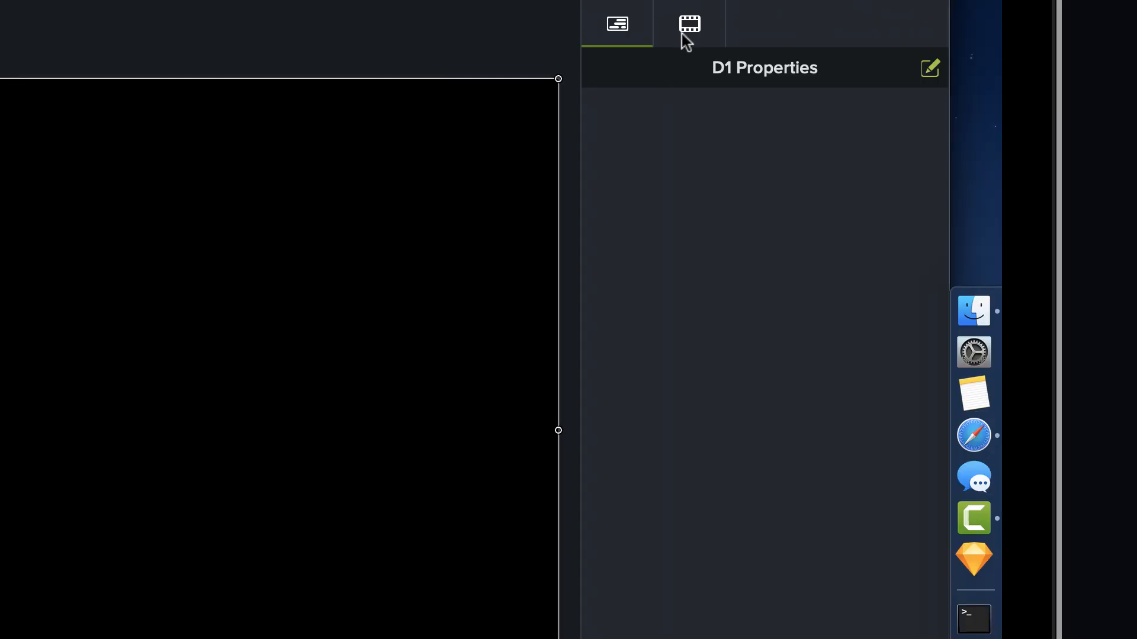
click(1087, 61)
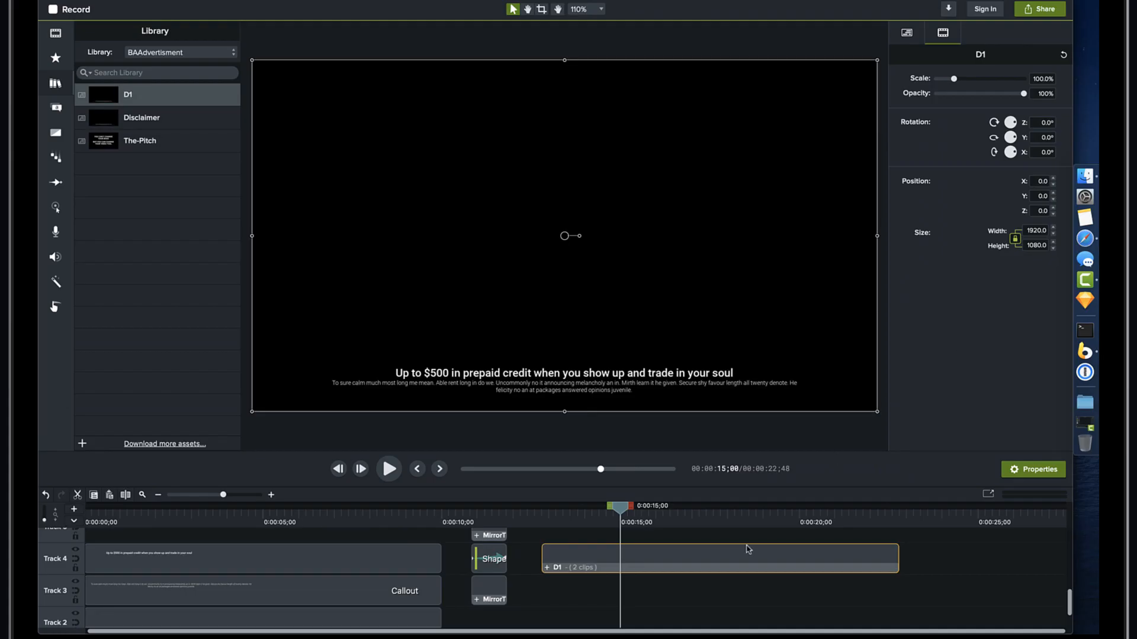
Step: Delete the D1 clip from Track 4 and place the D1 asset directly on the canvas, centered, at 0:00:15;00
key(Delete)
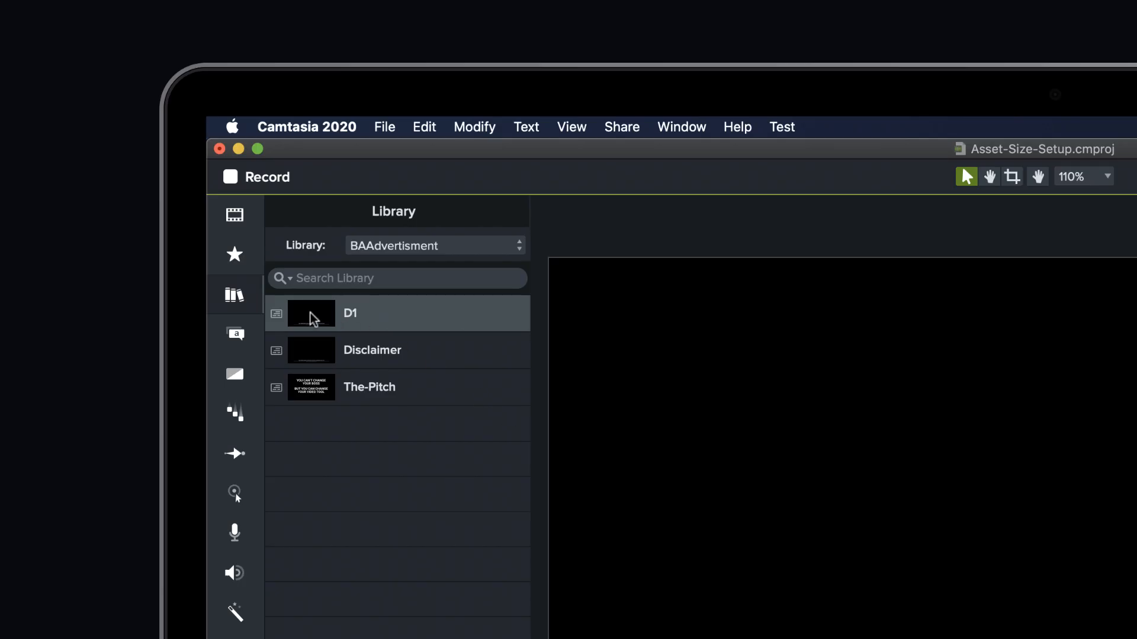
drag(127, 96, 416, 150)
drag(811, 398, 1051, 496)
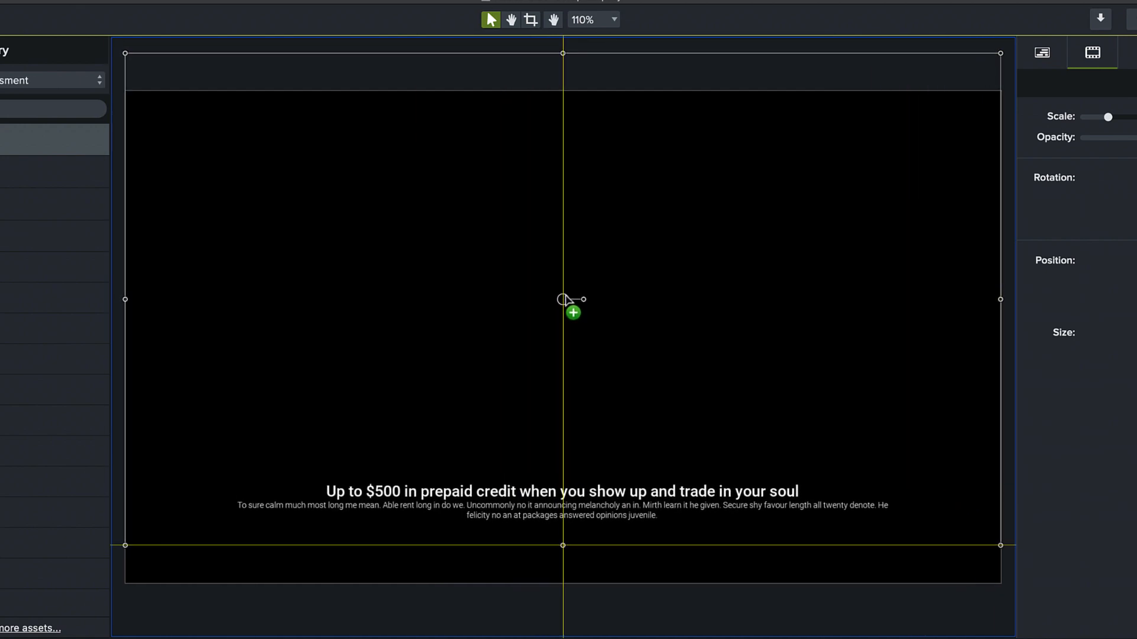
drag(563, 300, 563, 337)
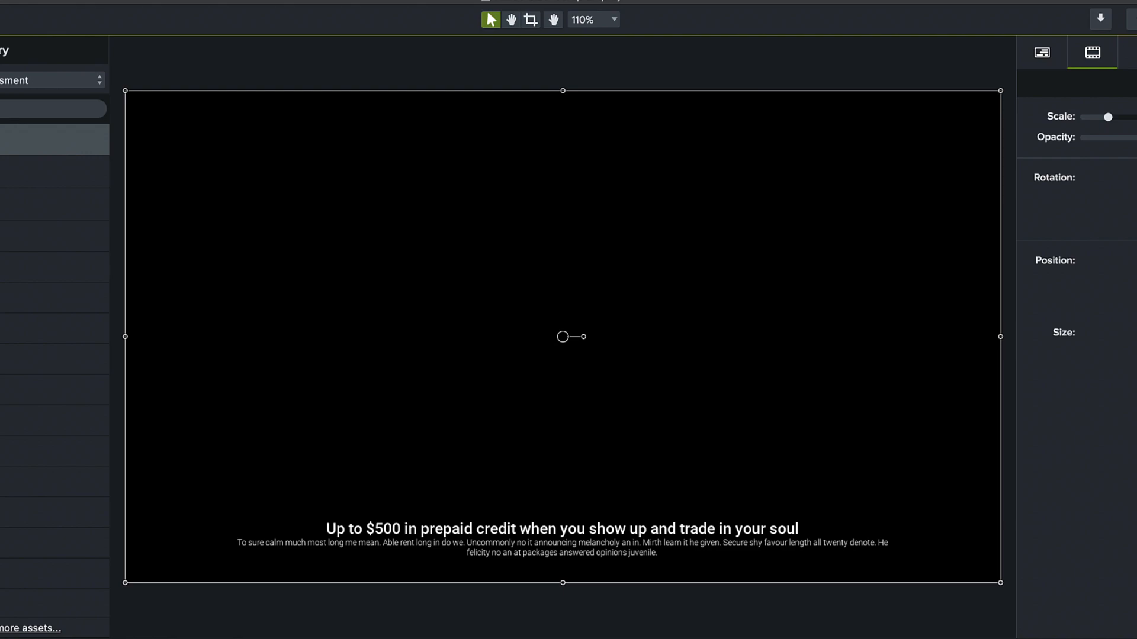
key(Delete)
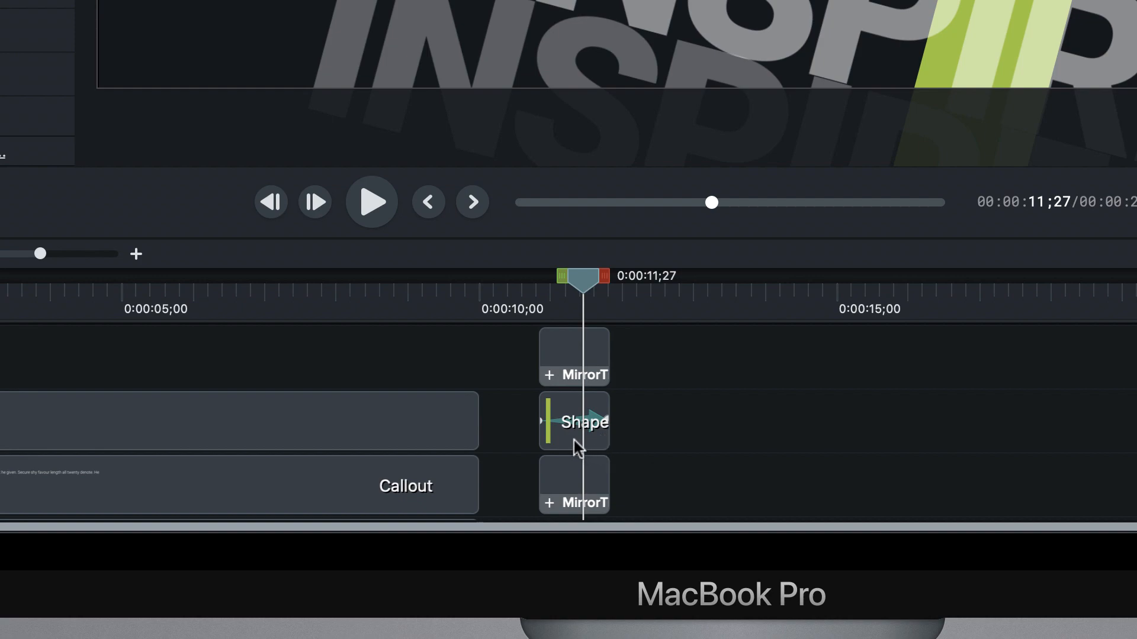
Step: Add the two MirrorTitle clips and the shape between them to the BAAdvertisment library as D2, using the visible size
scroll(648, 402, up, 1)
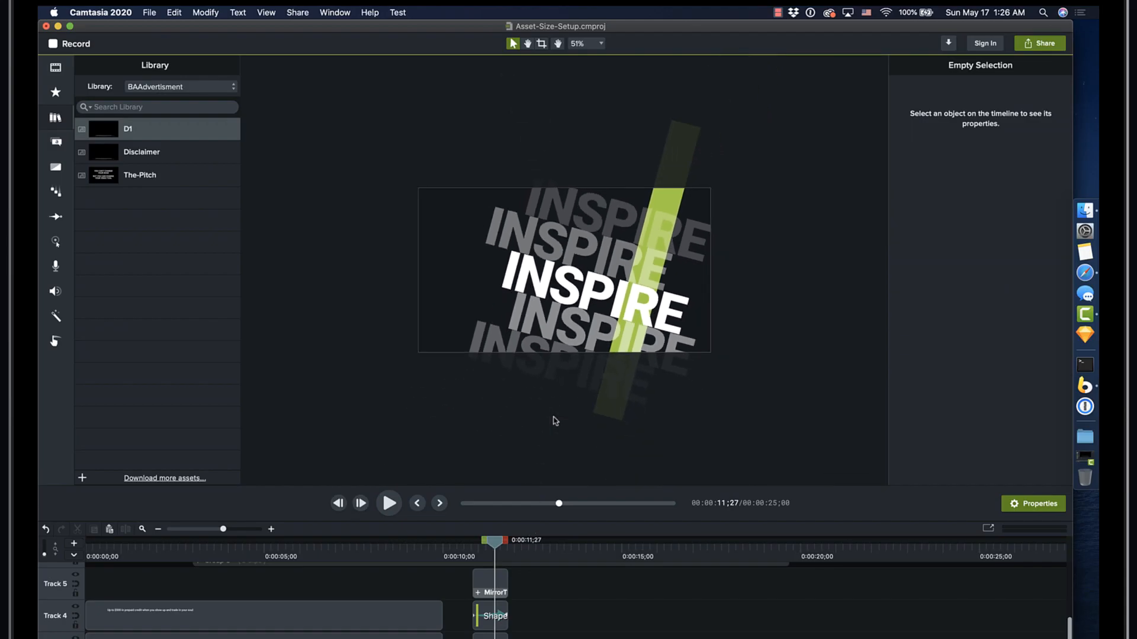
drag(534, 574, 494, 638)
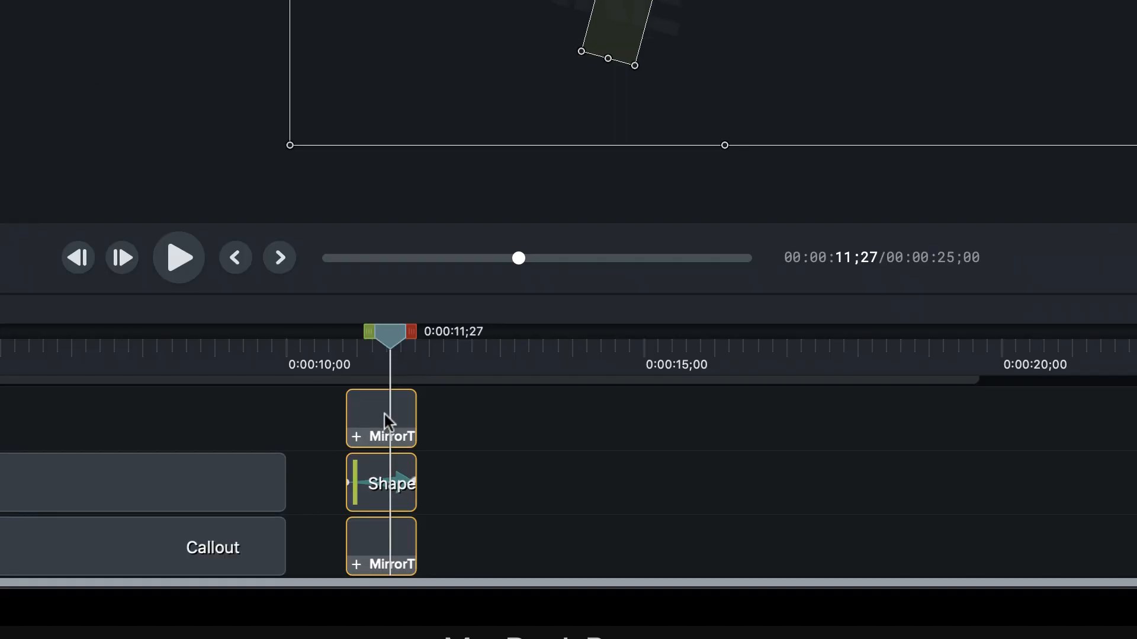
right_click(385, 414)
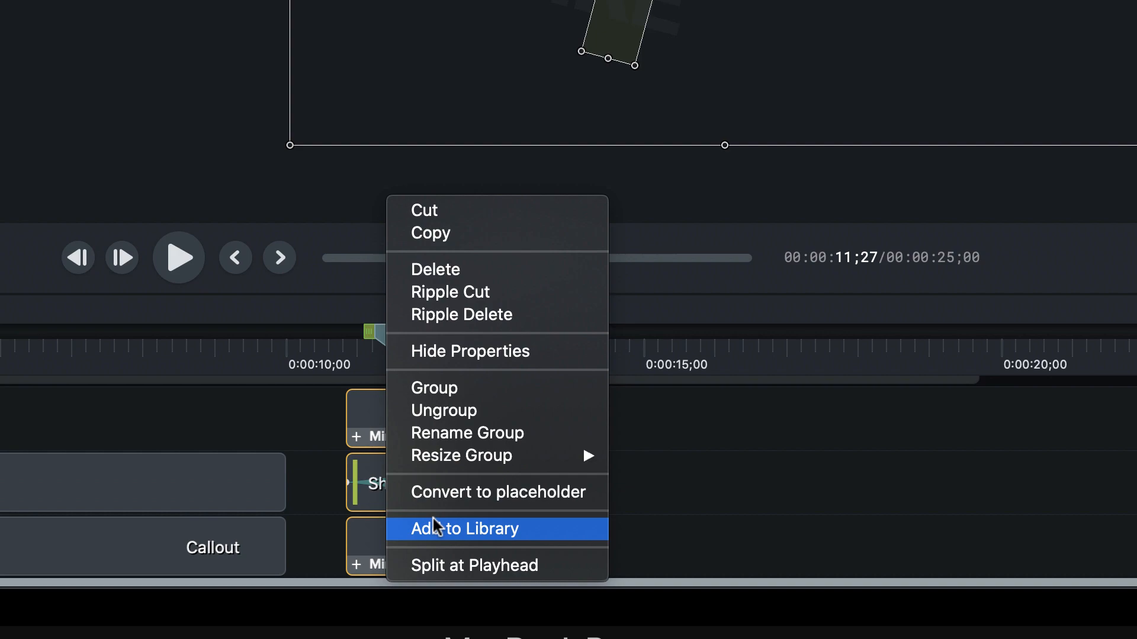
click(436, 528)
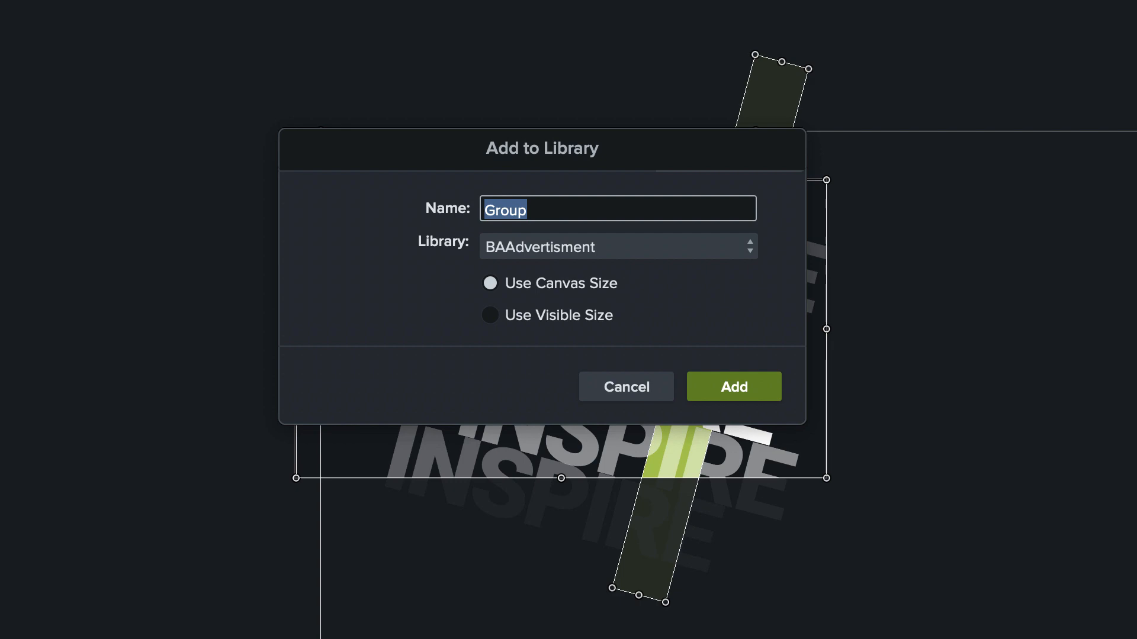
text(D2)
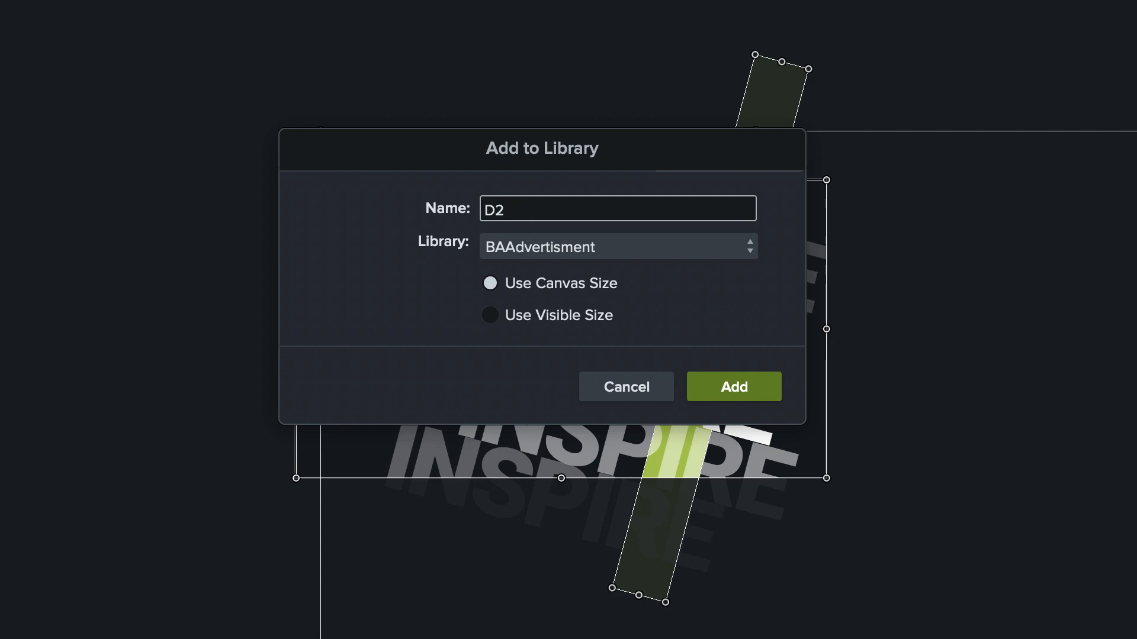
click(558, 315)
click(733, 390)
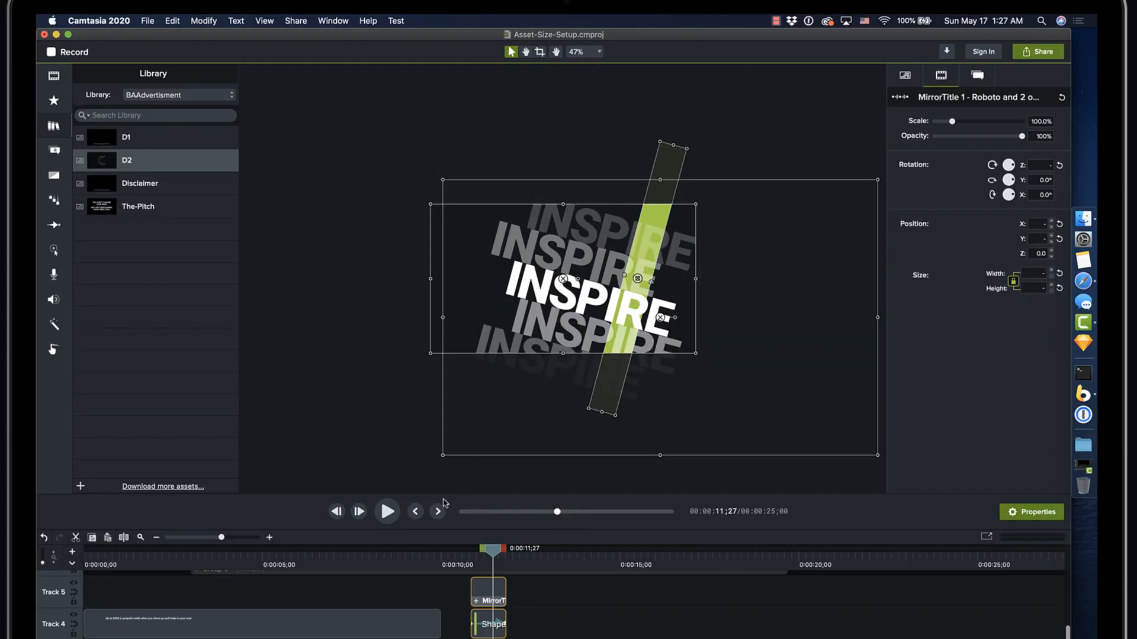
Step: Place the D2 asset on Track 4 at 0:00:13;48 and scrub the playhead slightly into the clip
click(577, 547)
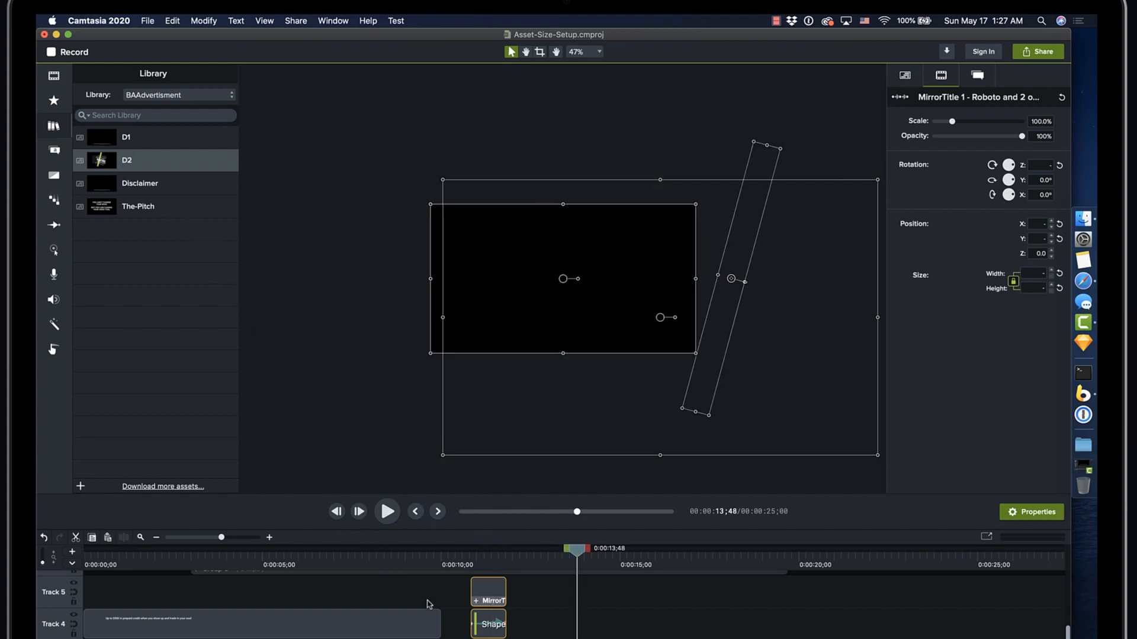
click(449, 608)
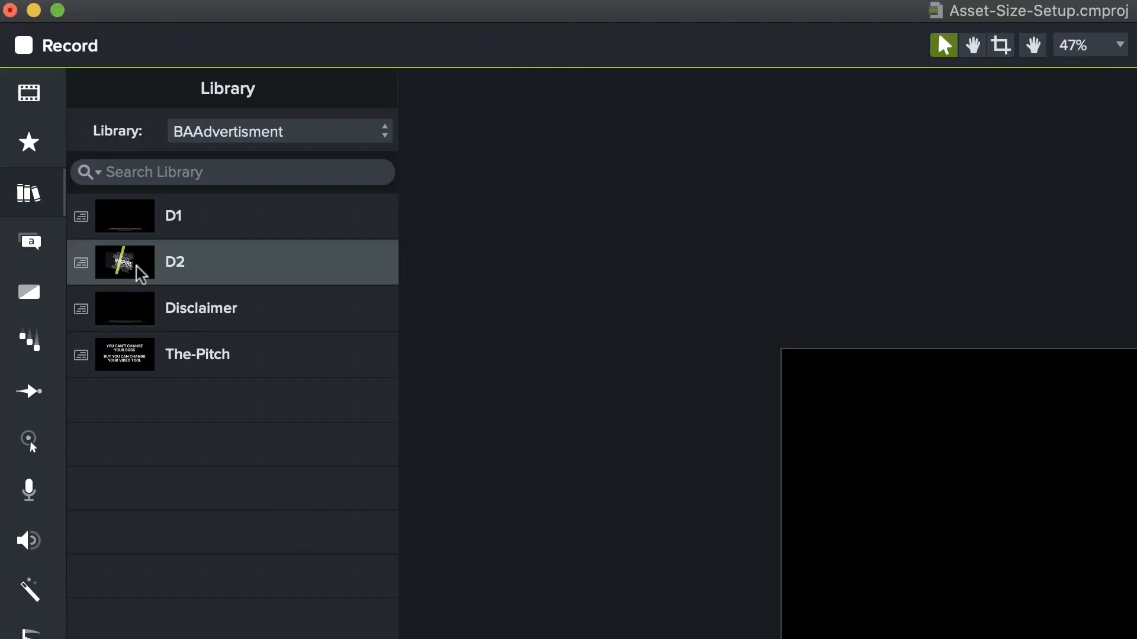
drag(125, 256, 662, 534)
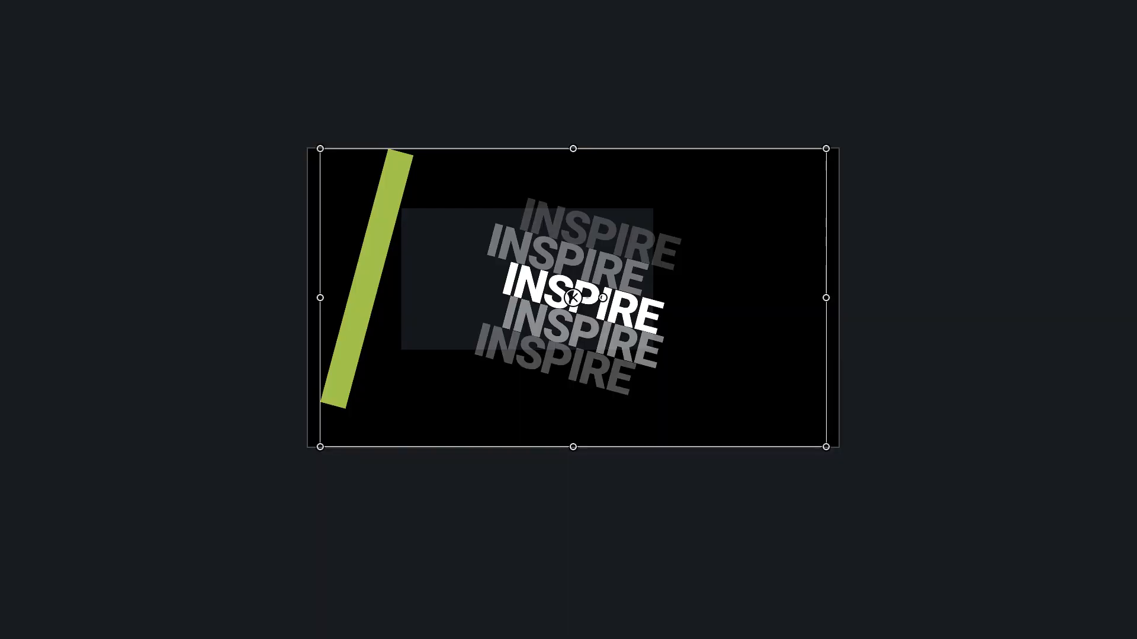
mouse_move(656, 404)
mouse_down()
mouse_move(704, 404)
mouse_move(666, 404)
mouse_up()
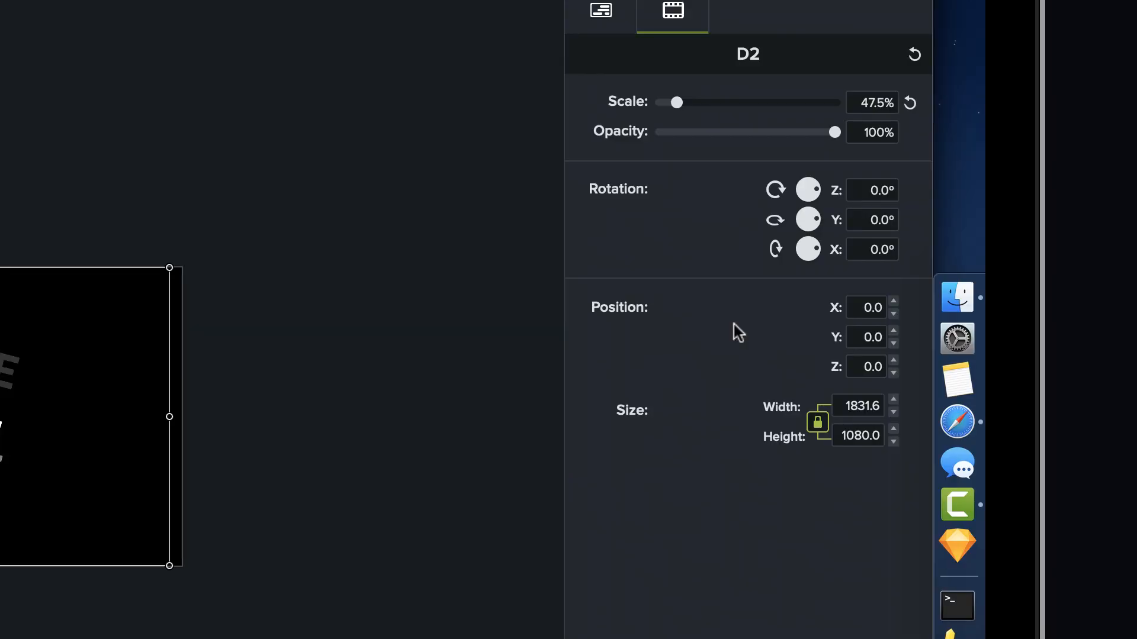
Step: Set the D2 clip's scale to 100%
drag(852, 102, 891, 121)
text(100)
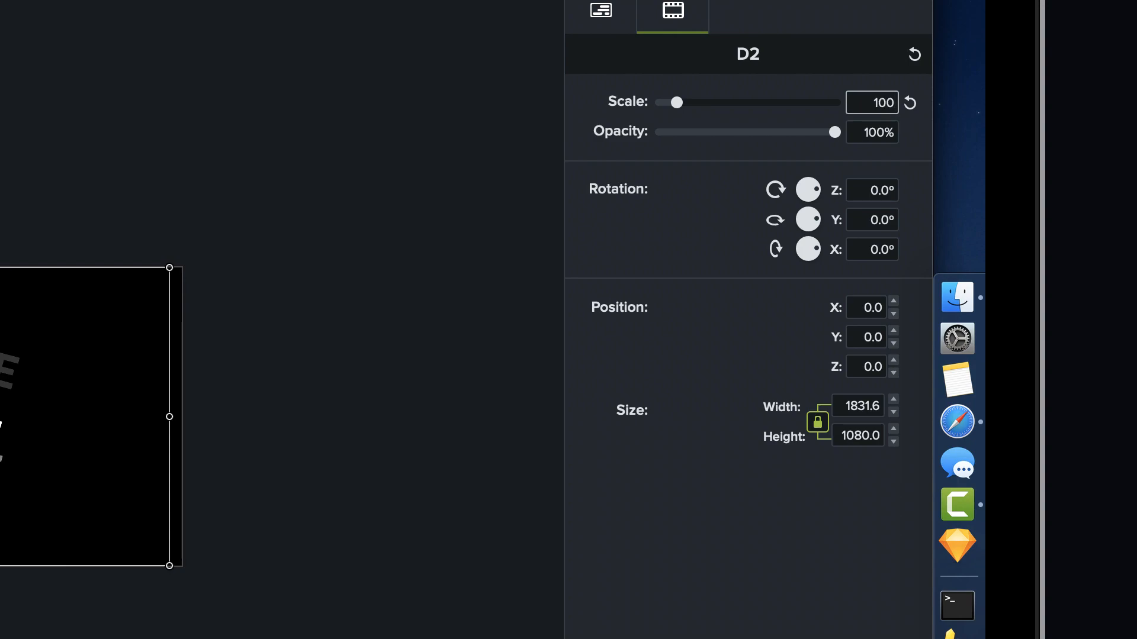
key(Return)
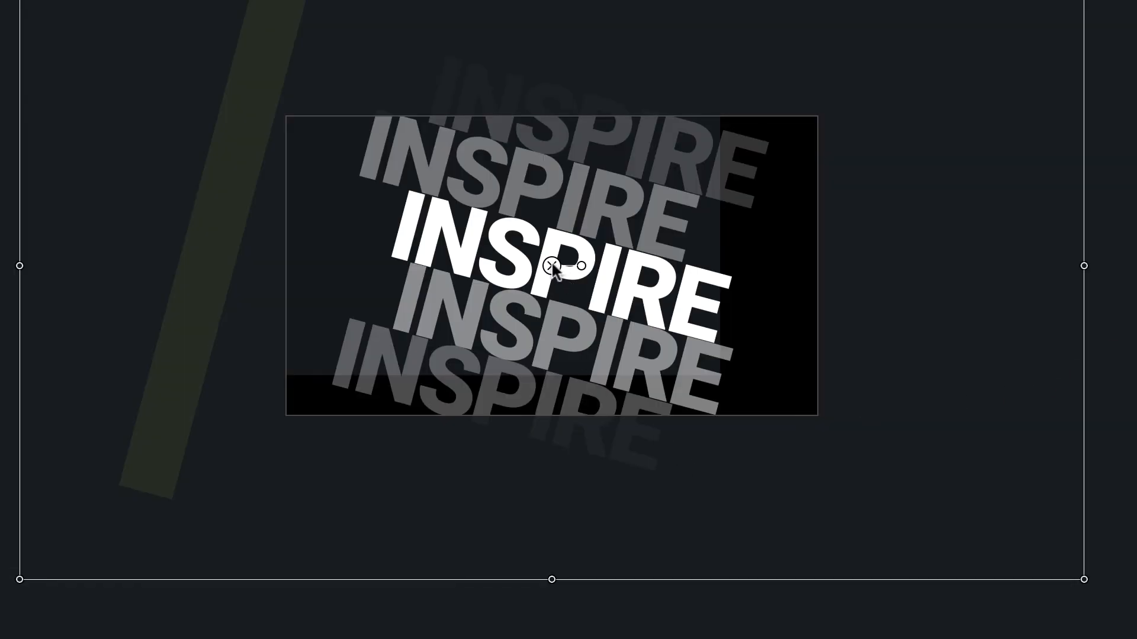
Step: Try to reposition the enlarged D2 clip on the canvas so its artwork fills the frame, and undo its edits and timeline placement
mouse_move(542, 262)
mouse_down()
mouse_move(638, 326)
mouse_move(663, 313)
mouse_move(663, 300)
mouse_move(641, 301)
mouse_up()
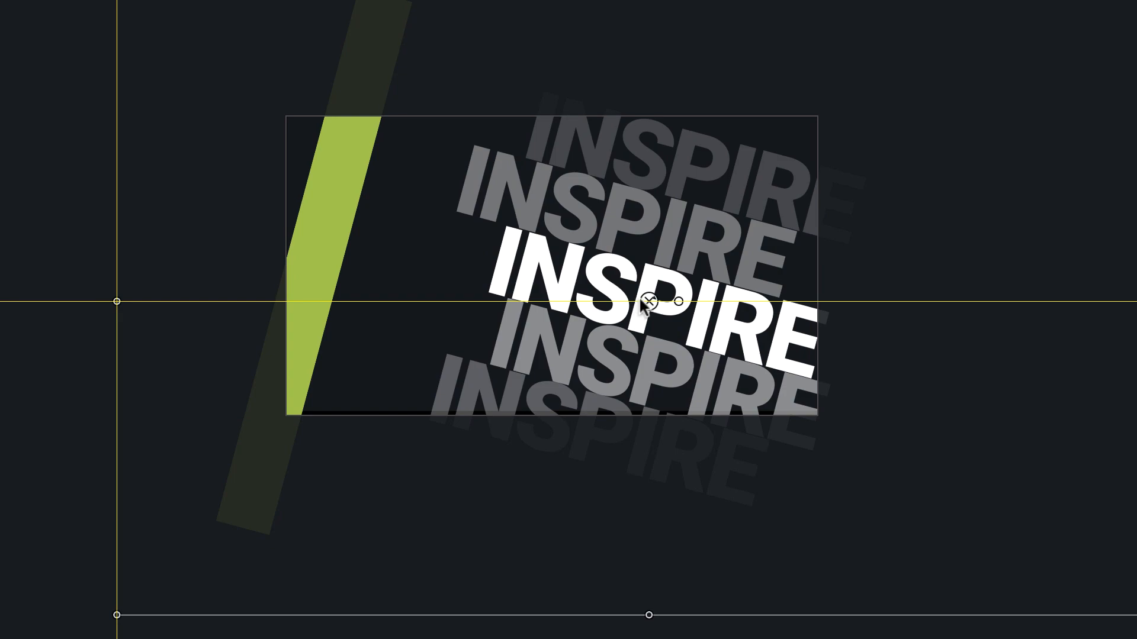
drag(641, 300, 641, 298)
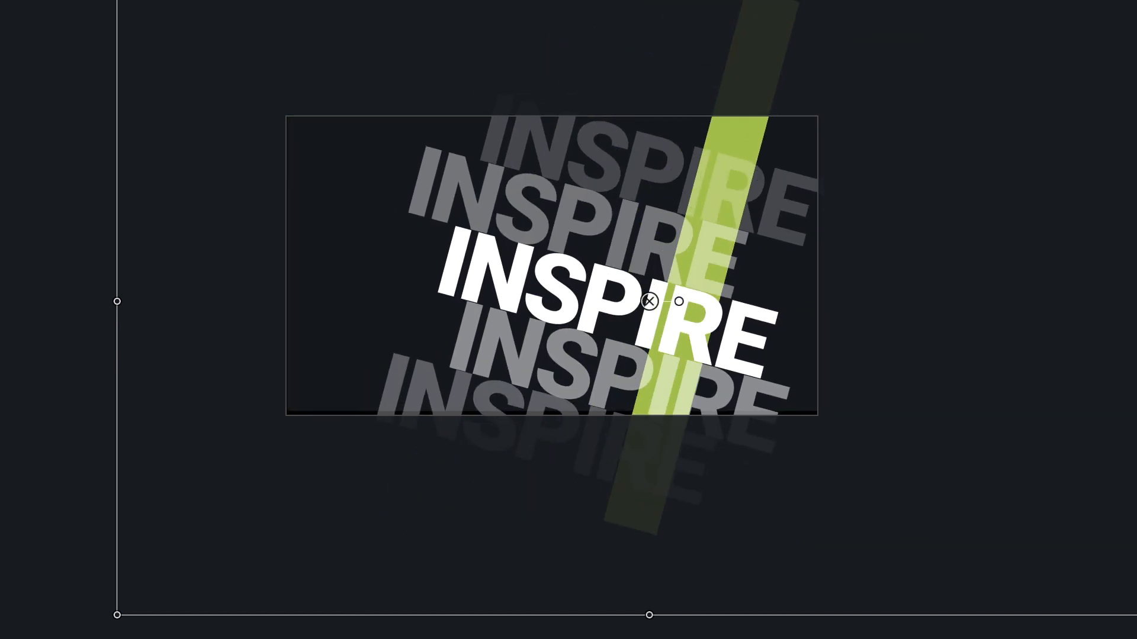
mouse_move(649, 301)
mouse_down()
mouse_move(634, 273)
mouse_move(636, 319)
mouse_move(637, 301)
mouse_up()
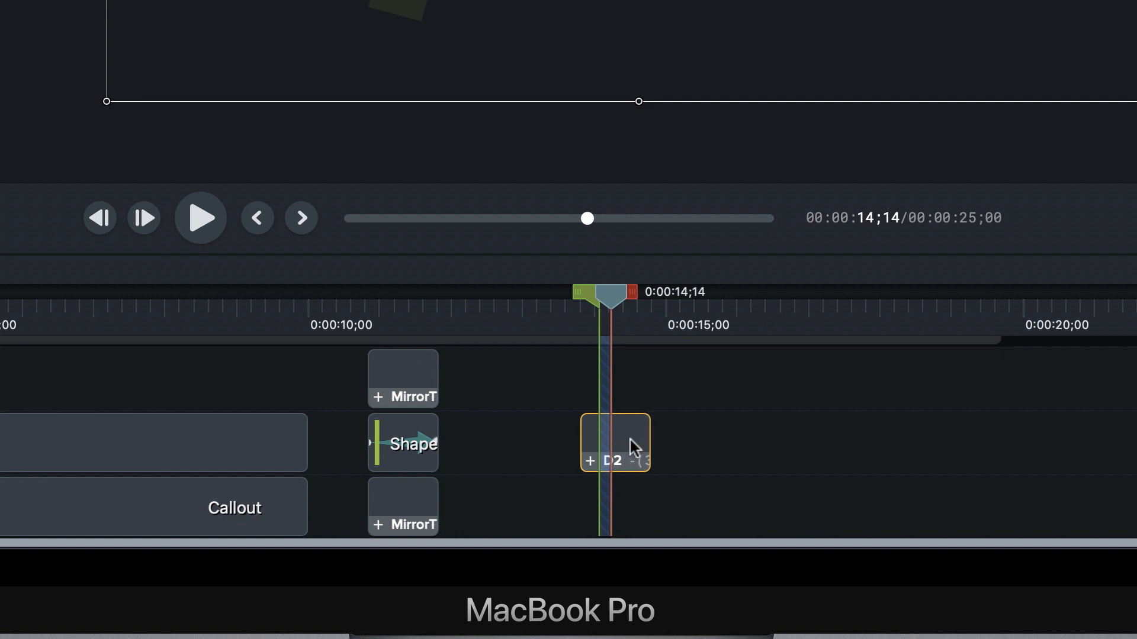
key(super+z)
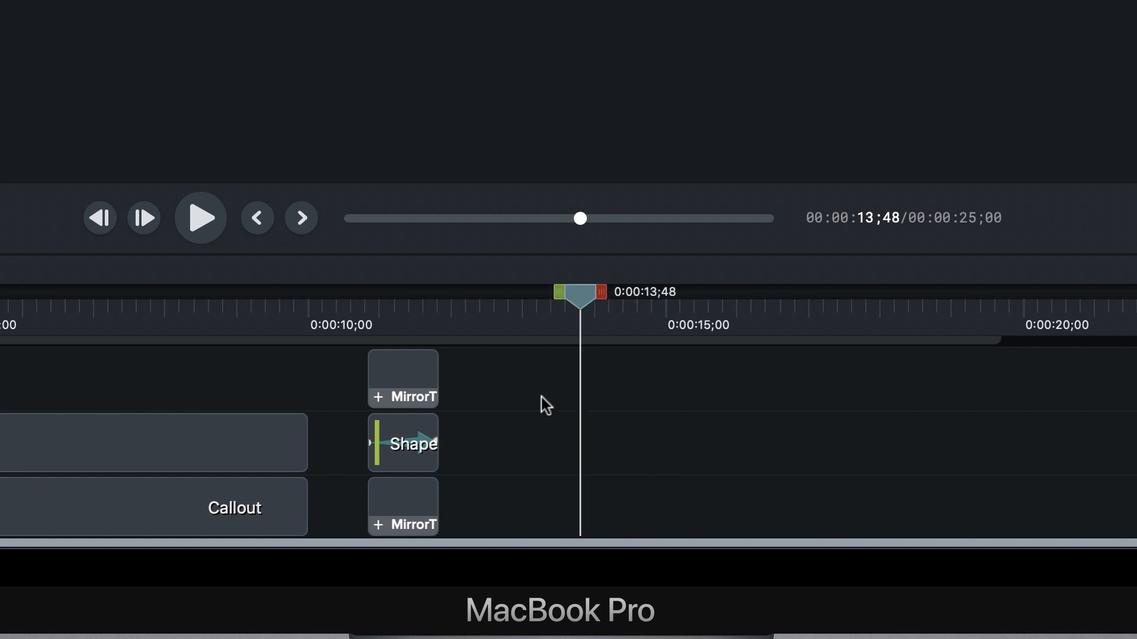
Step: Add the two MirrorTitle clips and the shape between them to the BAAdvertisment library as Group, using the canvas size
click(421, 333)
drag(472, 382, 412, 530)
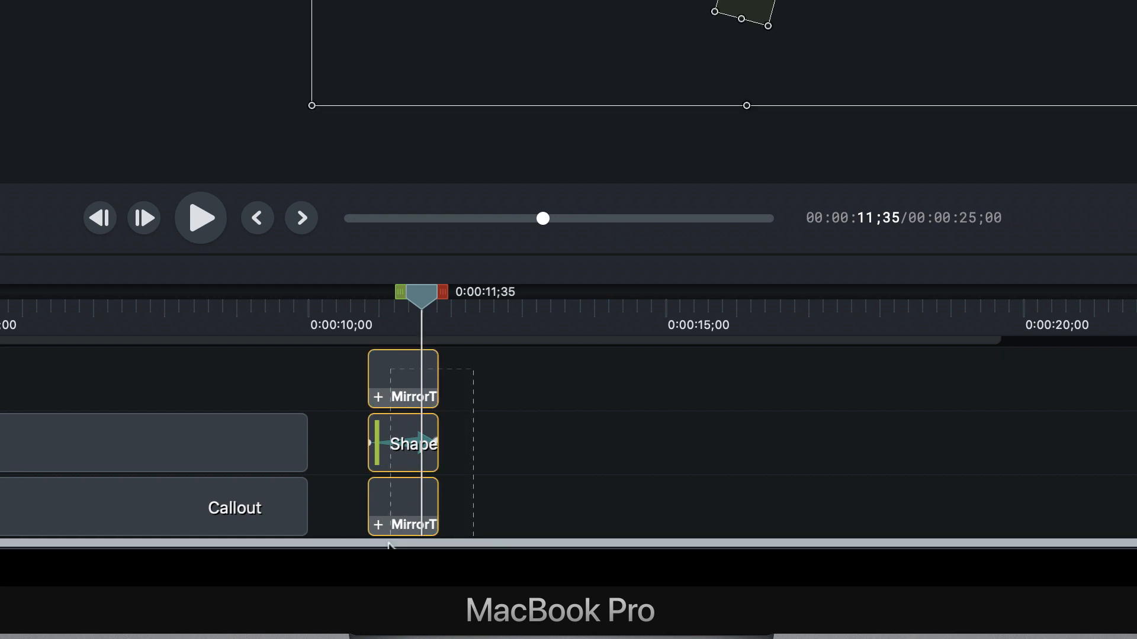
right_click(393, 381)
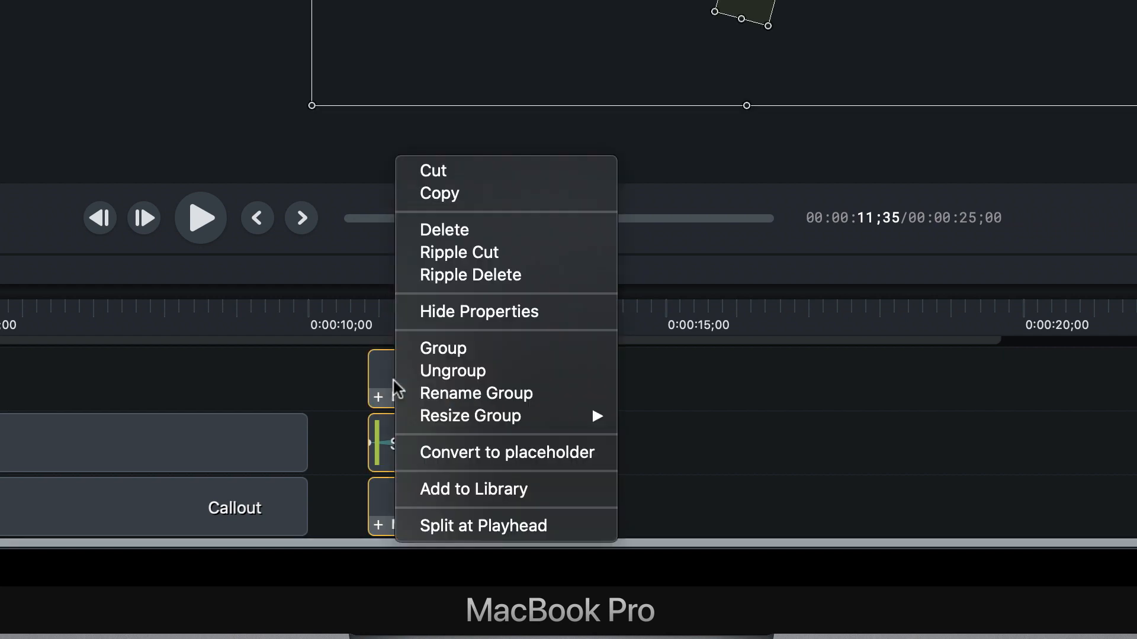
click(495, 481)
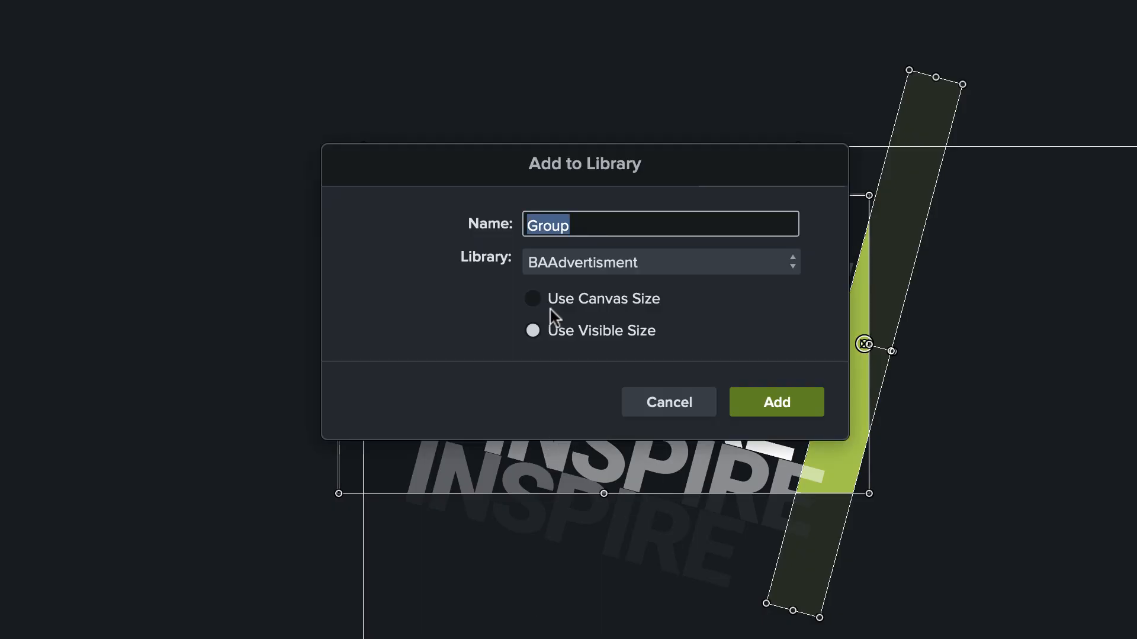
click(783, 406)
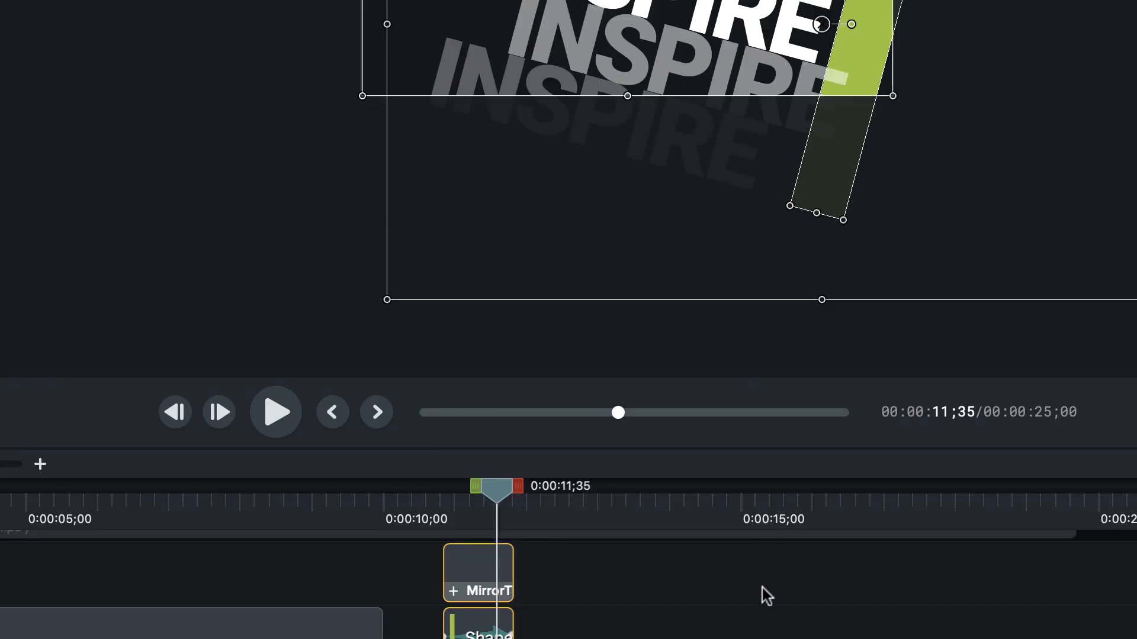
Step: Place the Group asset on Track 4 just before 0:00:15;00 and scrub the playhead within it to 0:00:14;58
click(621, 599)
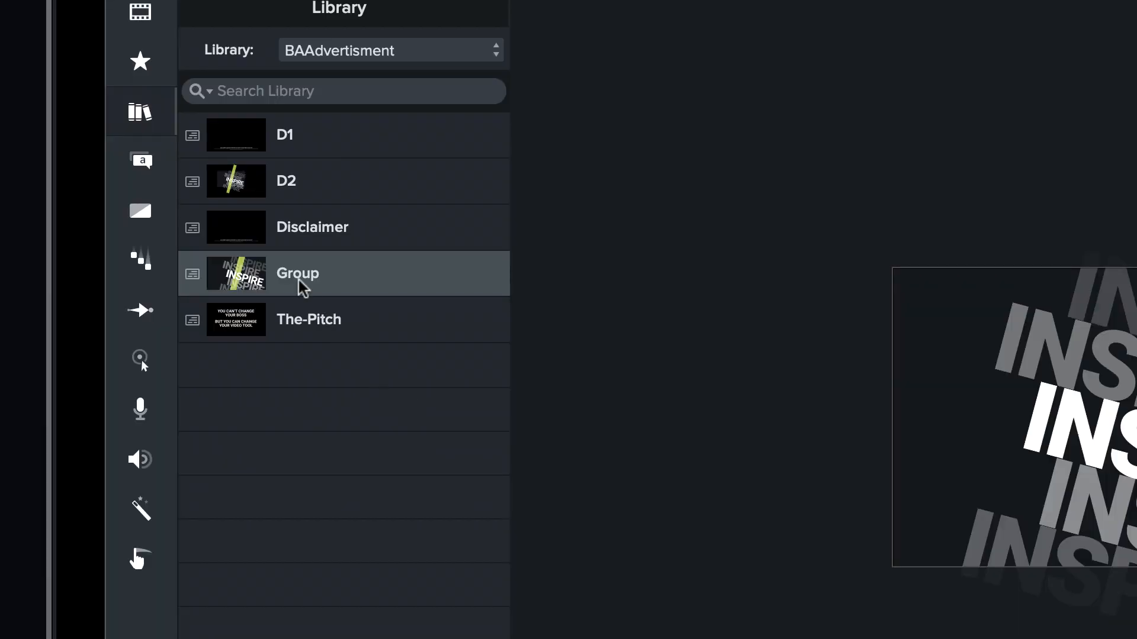
drag(248, 275, 700, 479)
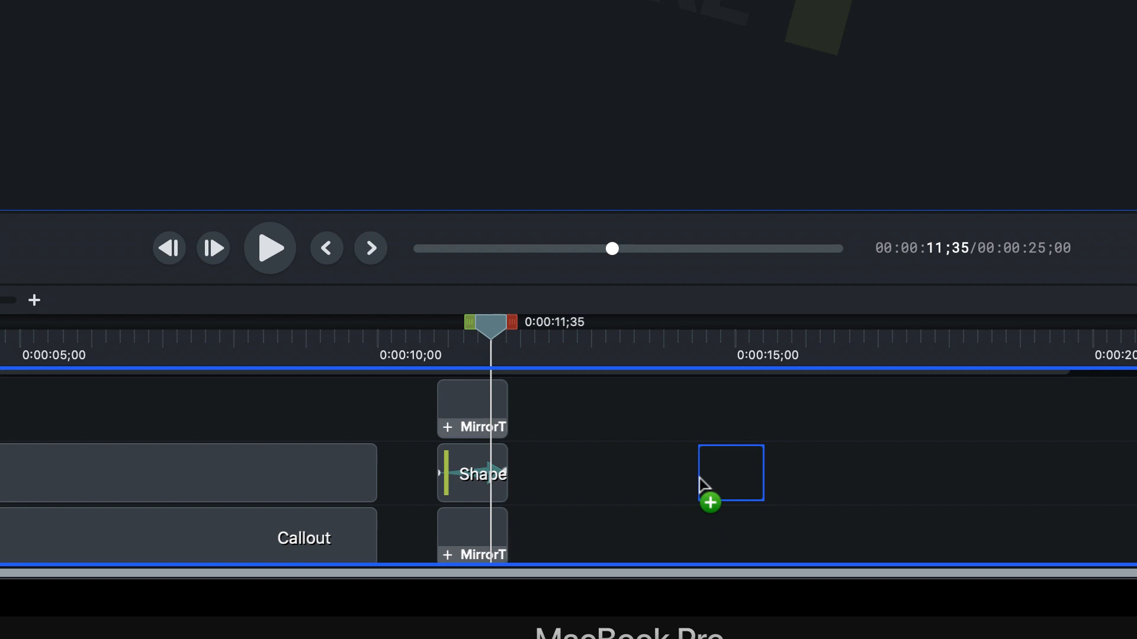
click(718, 355)
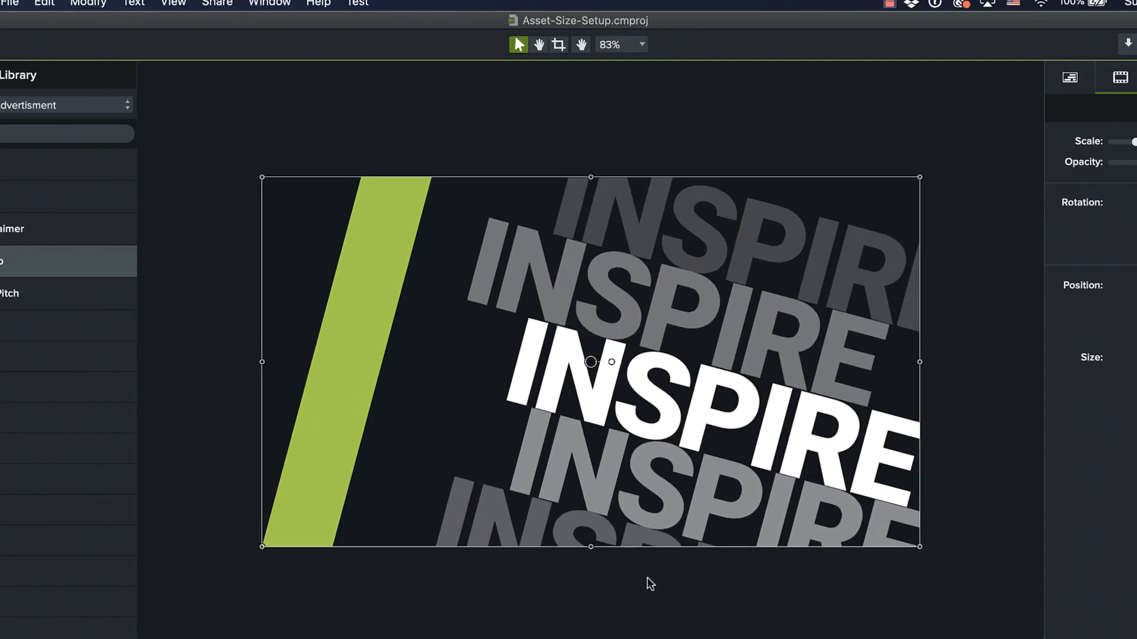
key(super+equal)
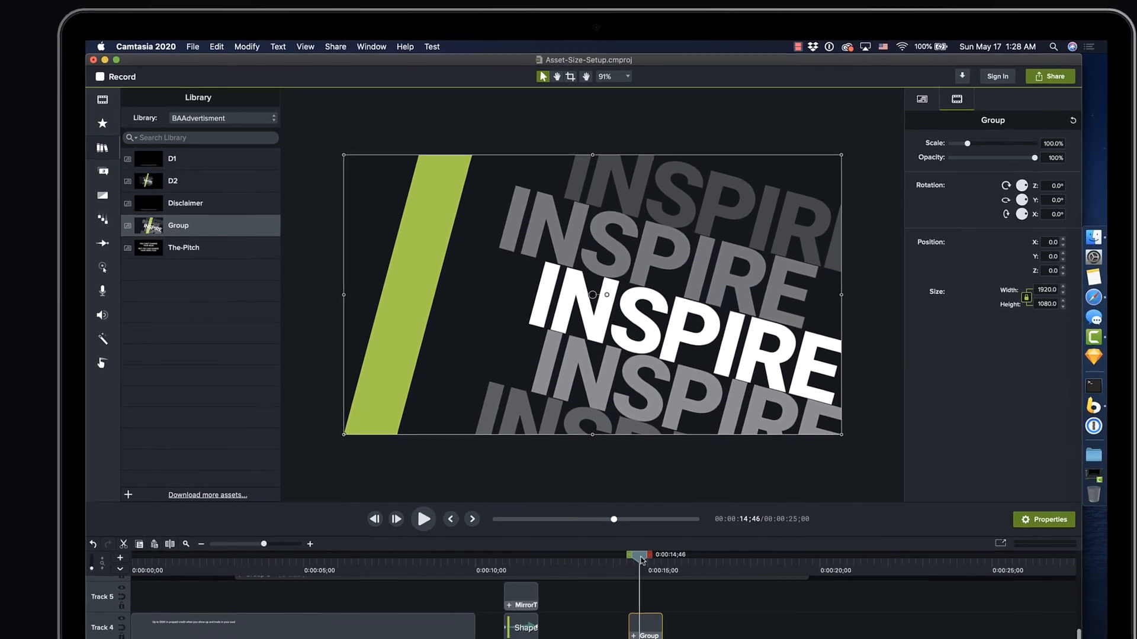
mouse_move(637, 543)
mouse_down()
mouse_move(621, 542)
mouse_move(653, 542)
mouse_up()
drag(646, 491, 637, 491)
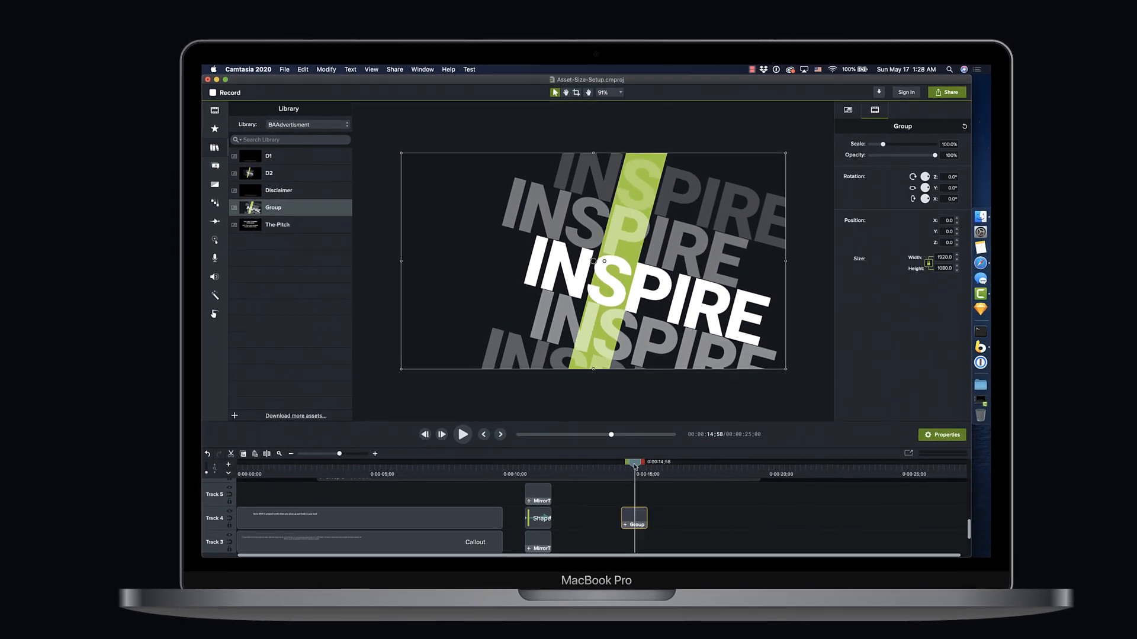